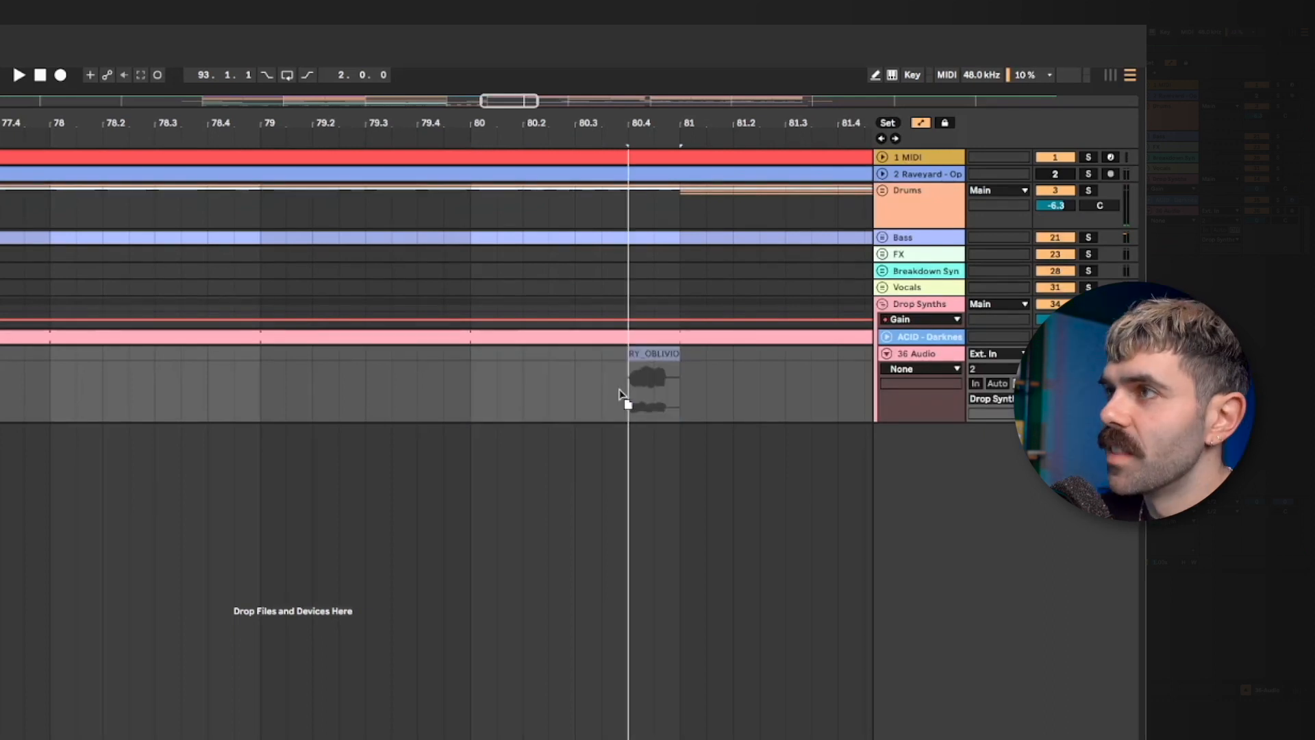
Step: Place the RY_OBLIVION_TECHNO_SYNTH_021_G# sample at 80.4 on the empty audio track and lower the track volume to -7.2 dB
left_click_drag(625, 400, 620, 388)
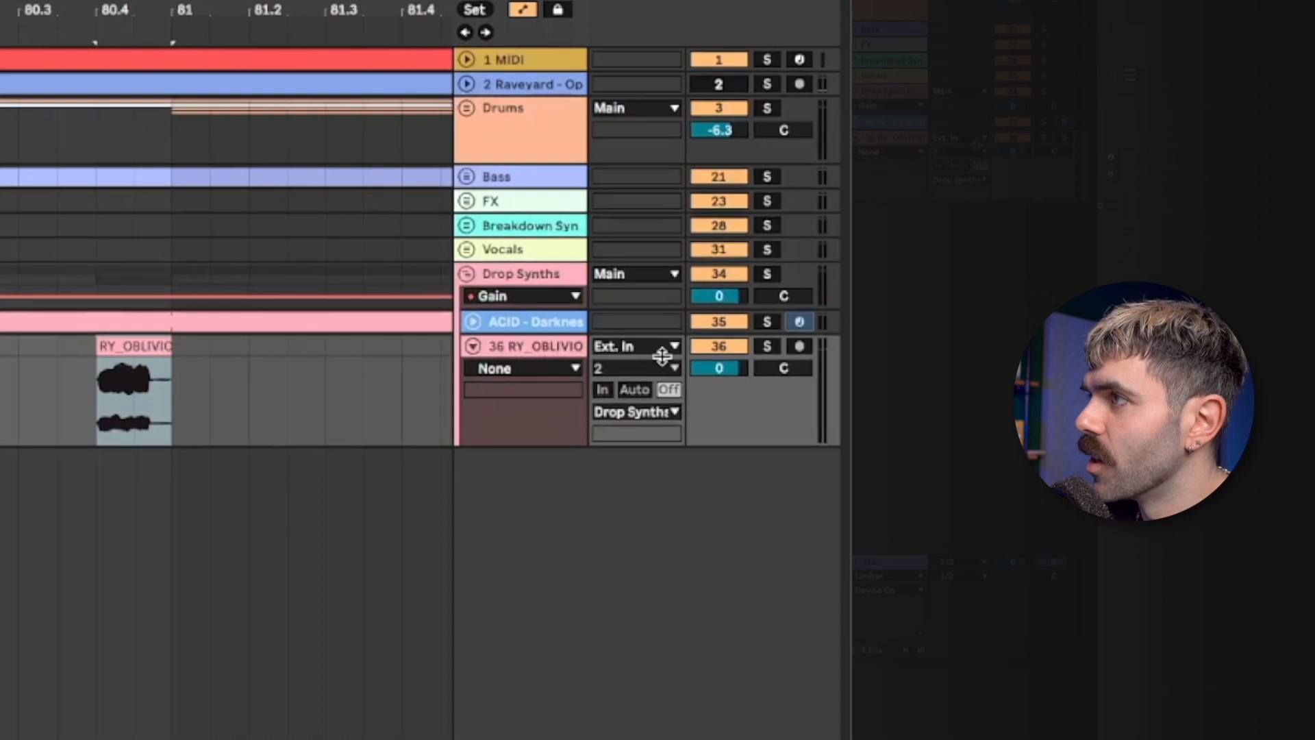
left_click_drag(1055, 368, 1055, 392)
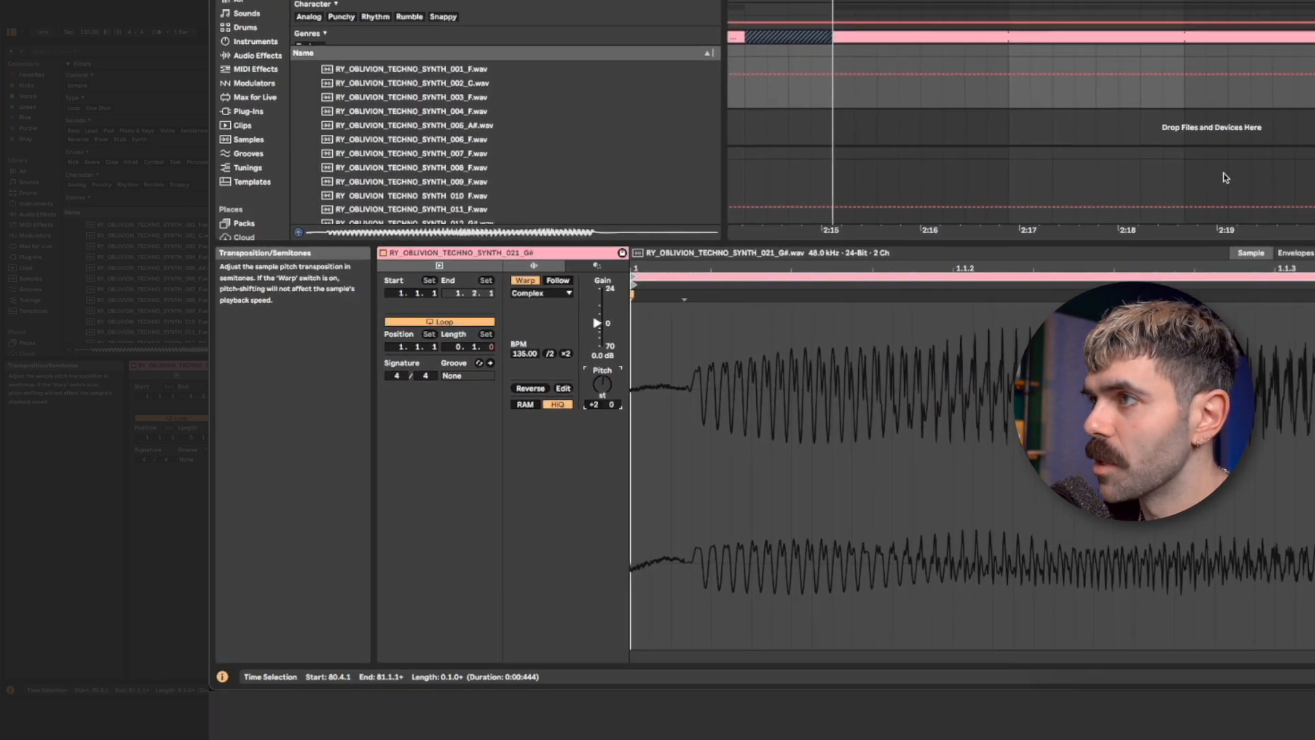
left_click(988, 210)
key("space")
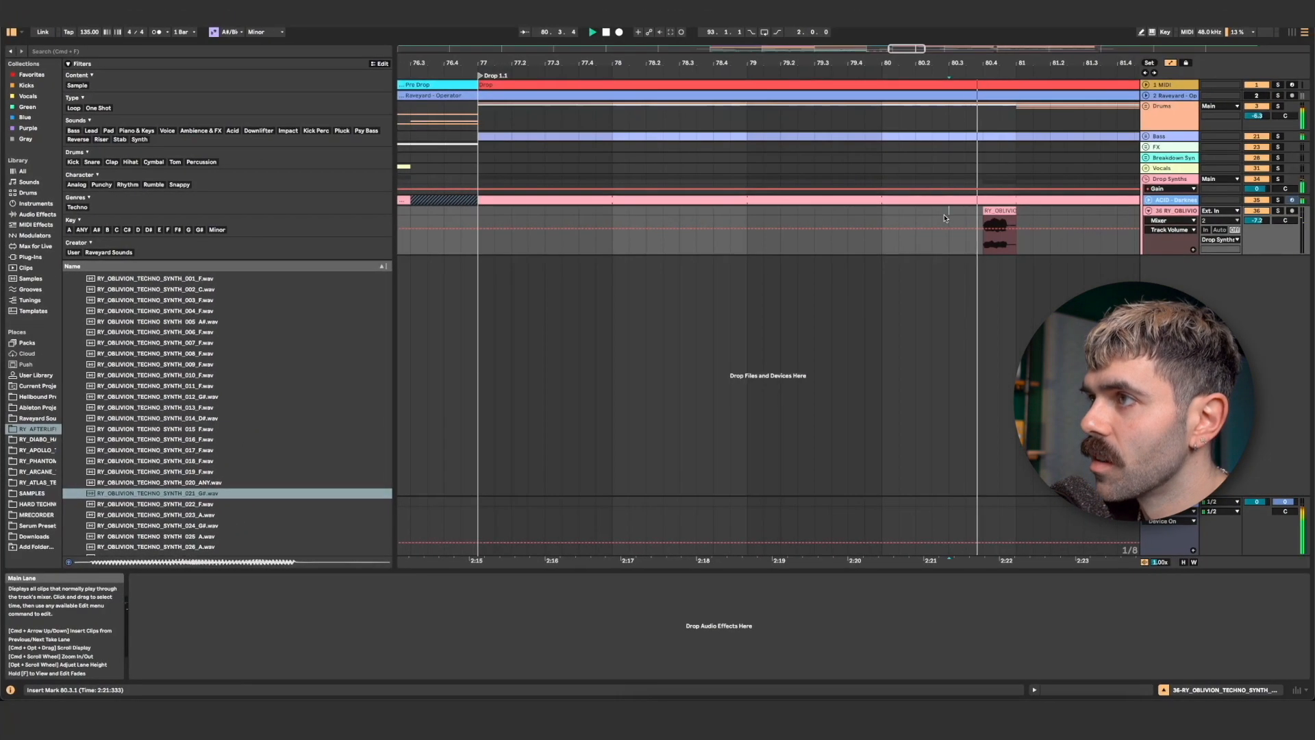
Step: Turn off Warp on the synth clip, transpose it to -10 semitones and play it in context
left_click(993, 211)
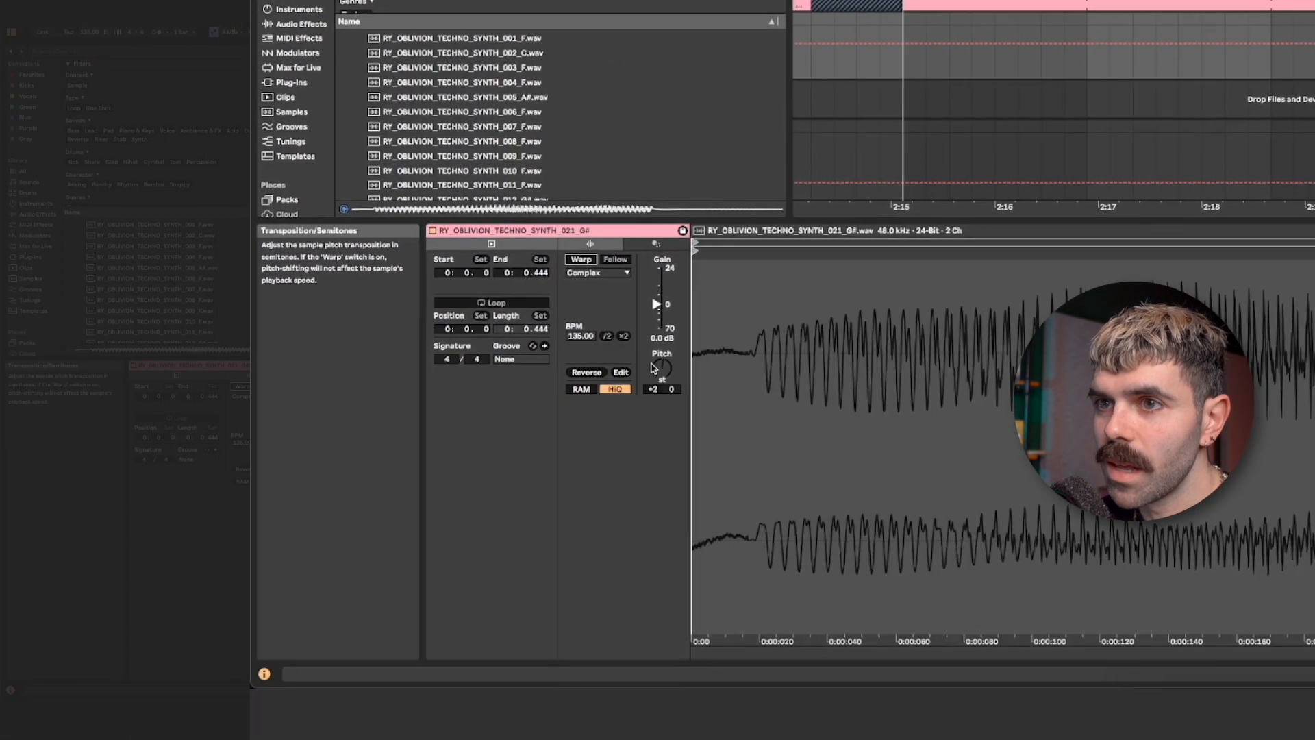
left_click(662, 370)
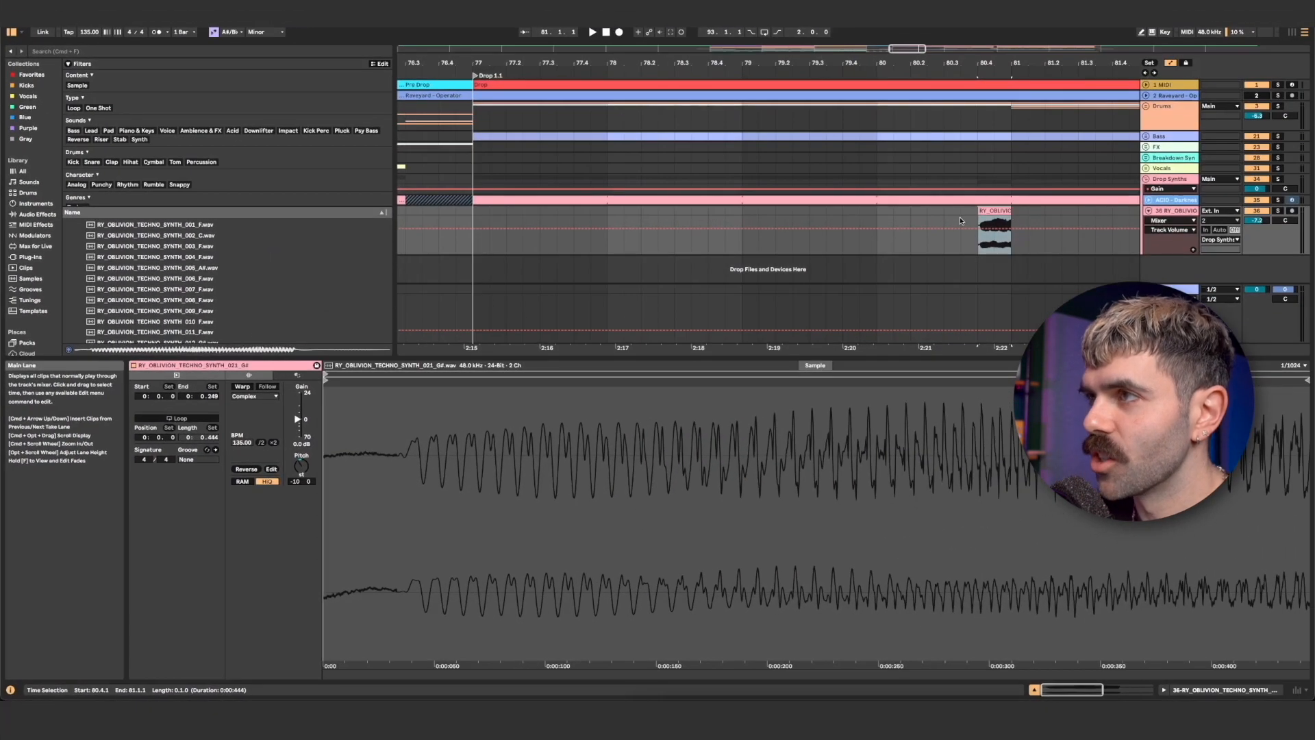
left_click(943, 219)
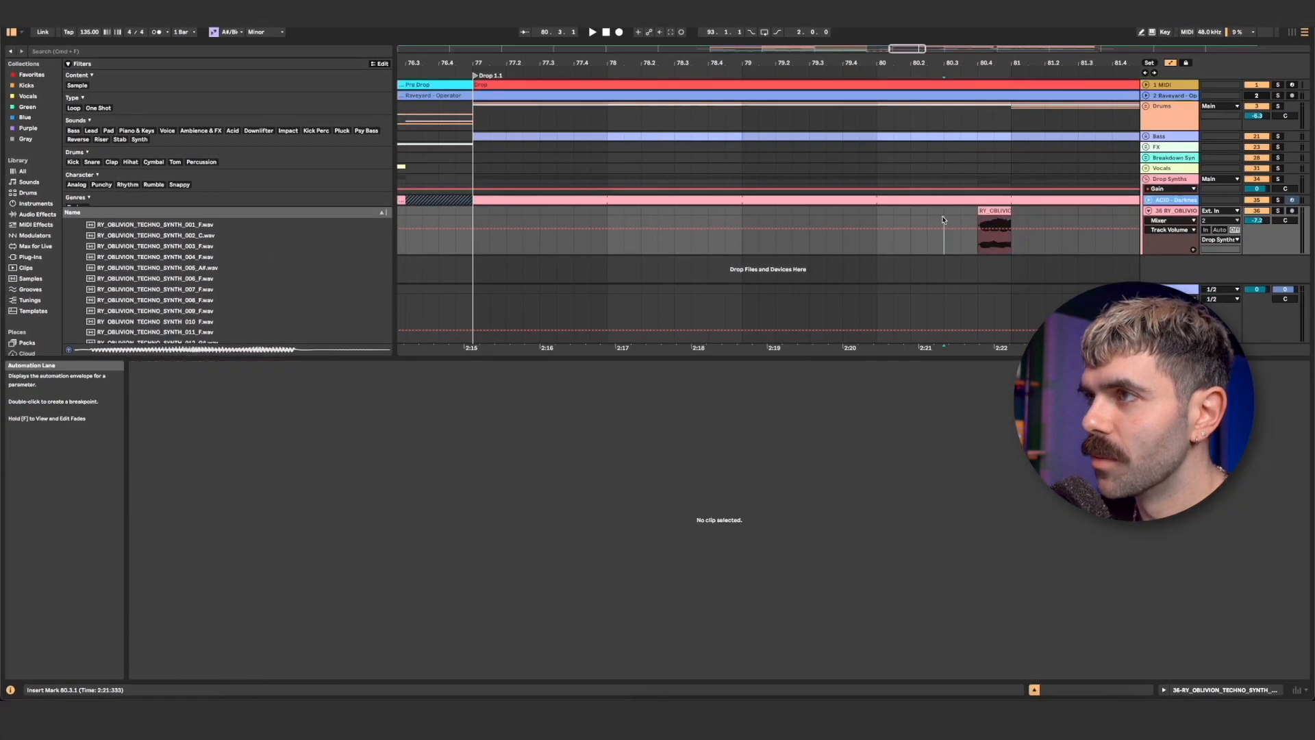
key("space")
Step: Adjust the synth clip's edges so that it spans from 80.4 to bar 81
left_click_drag(1013, 63, 1012, 109)
key("space")
left_click(924, 210)
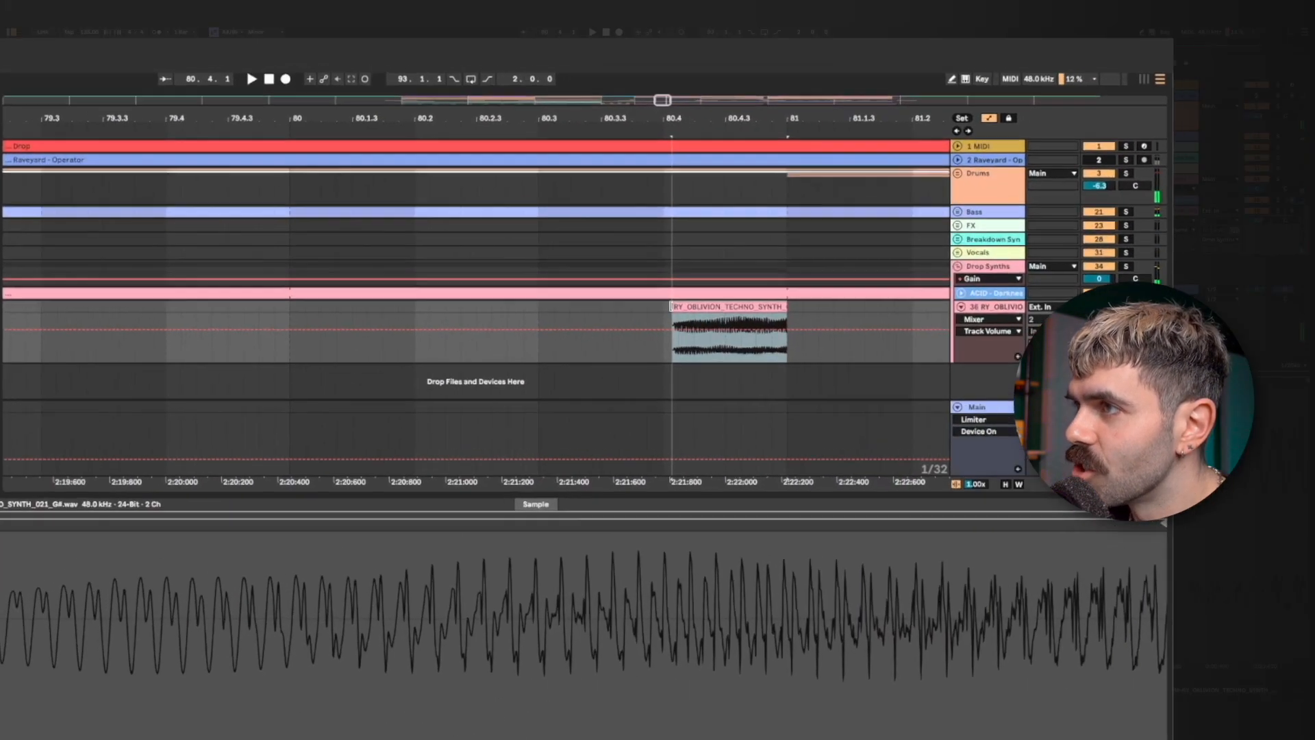
left_click_drag(704, 307, 697, 315)
left_click_drag(779, 310, 789, 310)
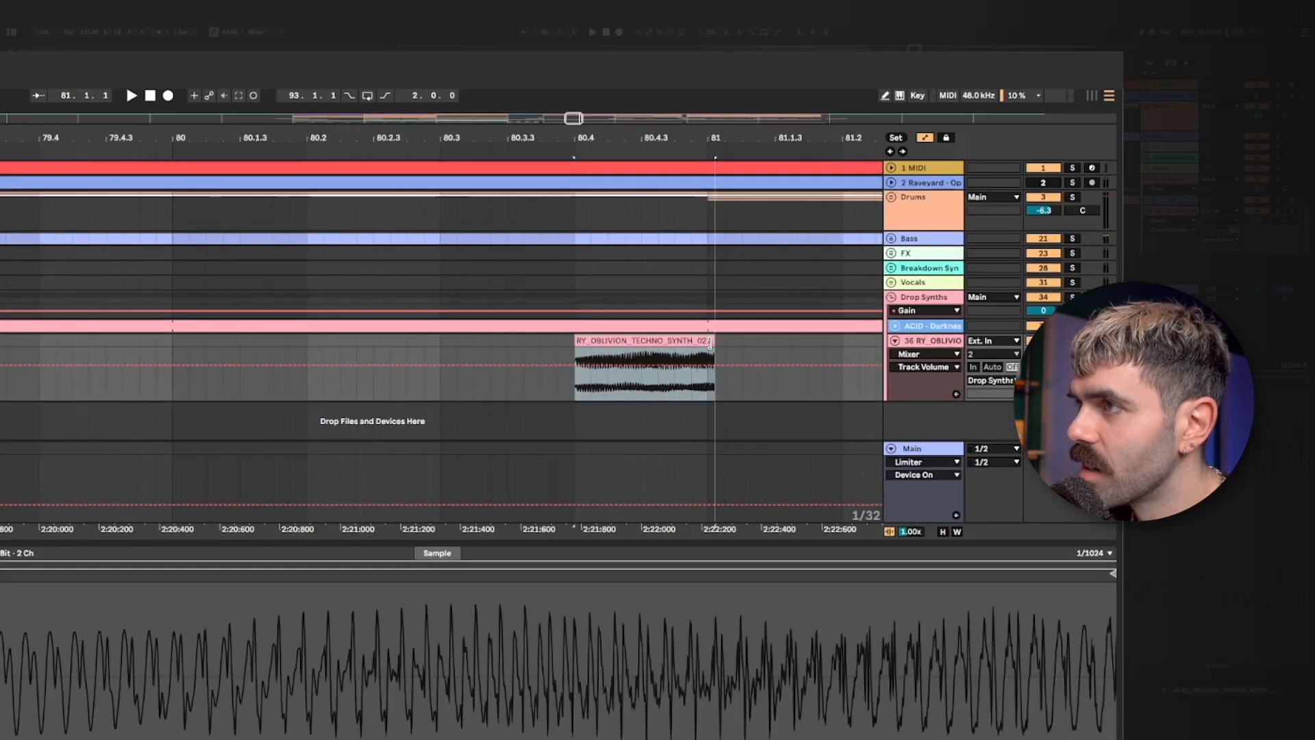
left_click_drag(710, 342, 706, 344)
left_click(458, 346)
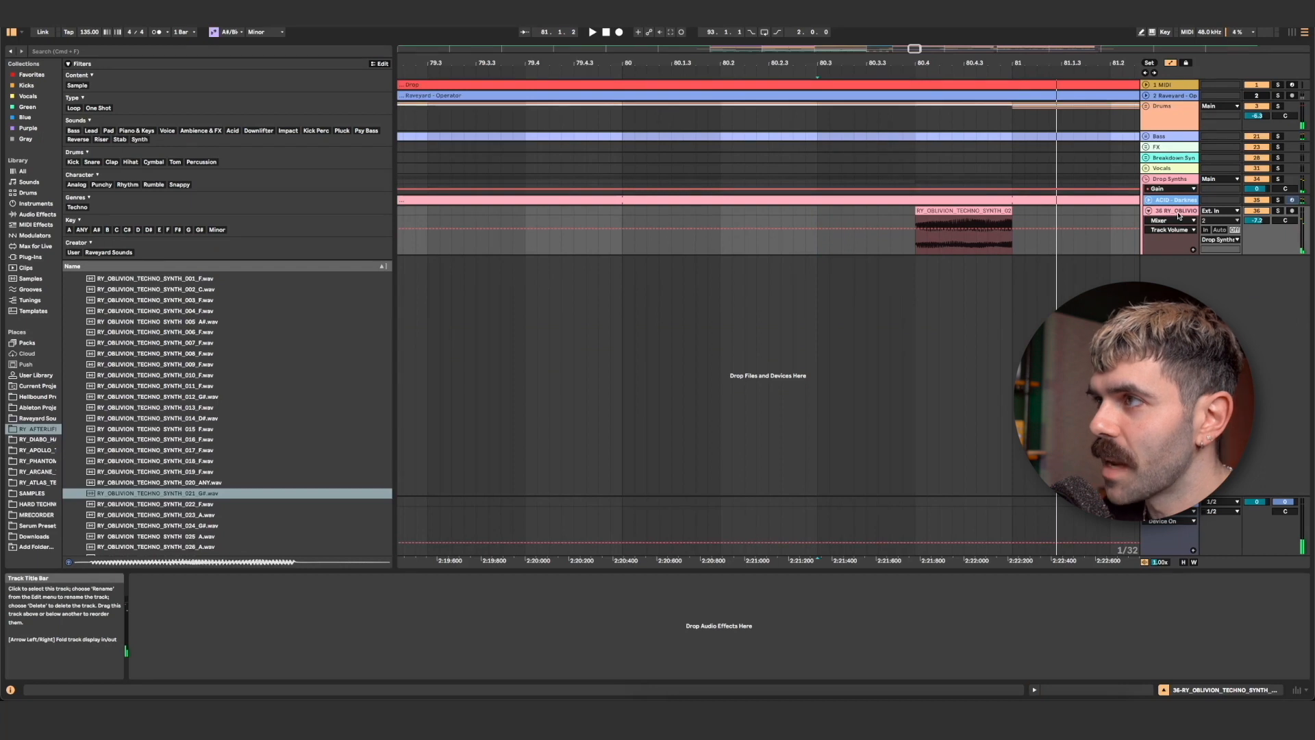
Step: Find the Utility effect in the browser and load it onto the synth shot's track
key("super+f")
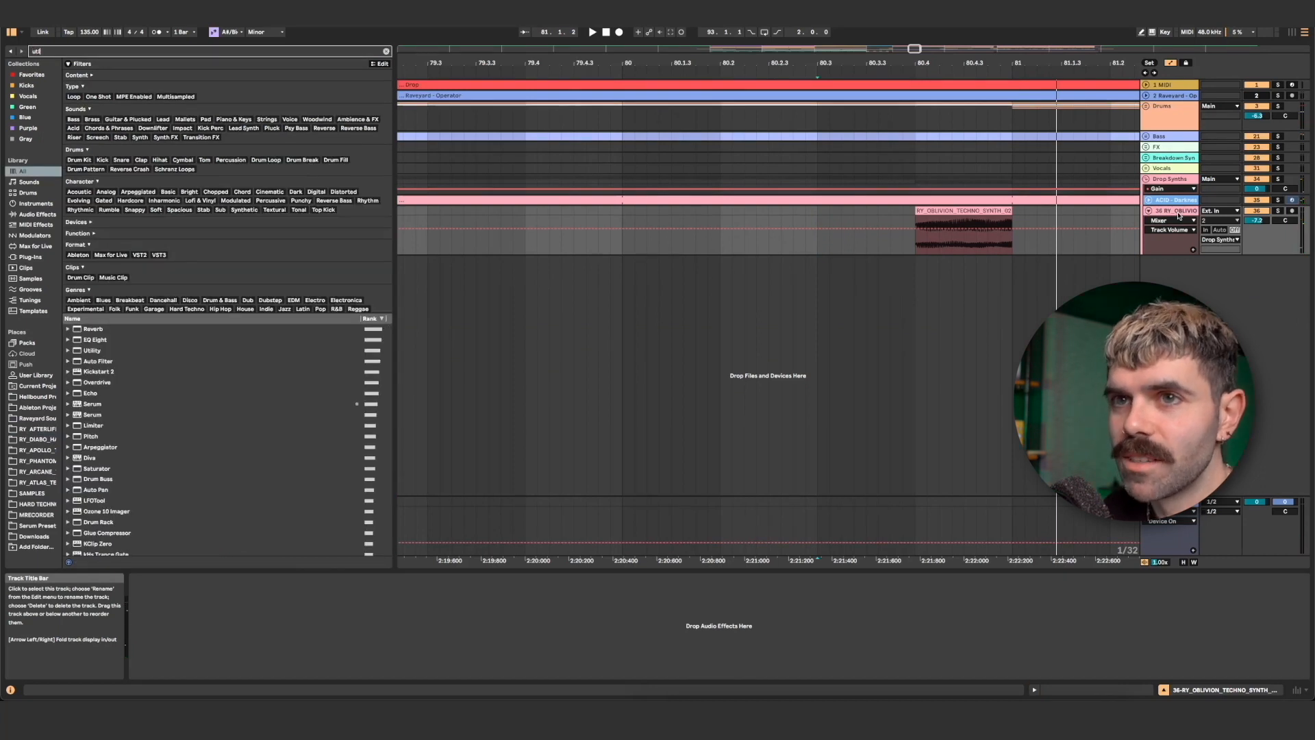
key("Down")
key("Return")
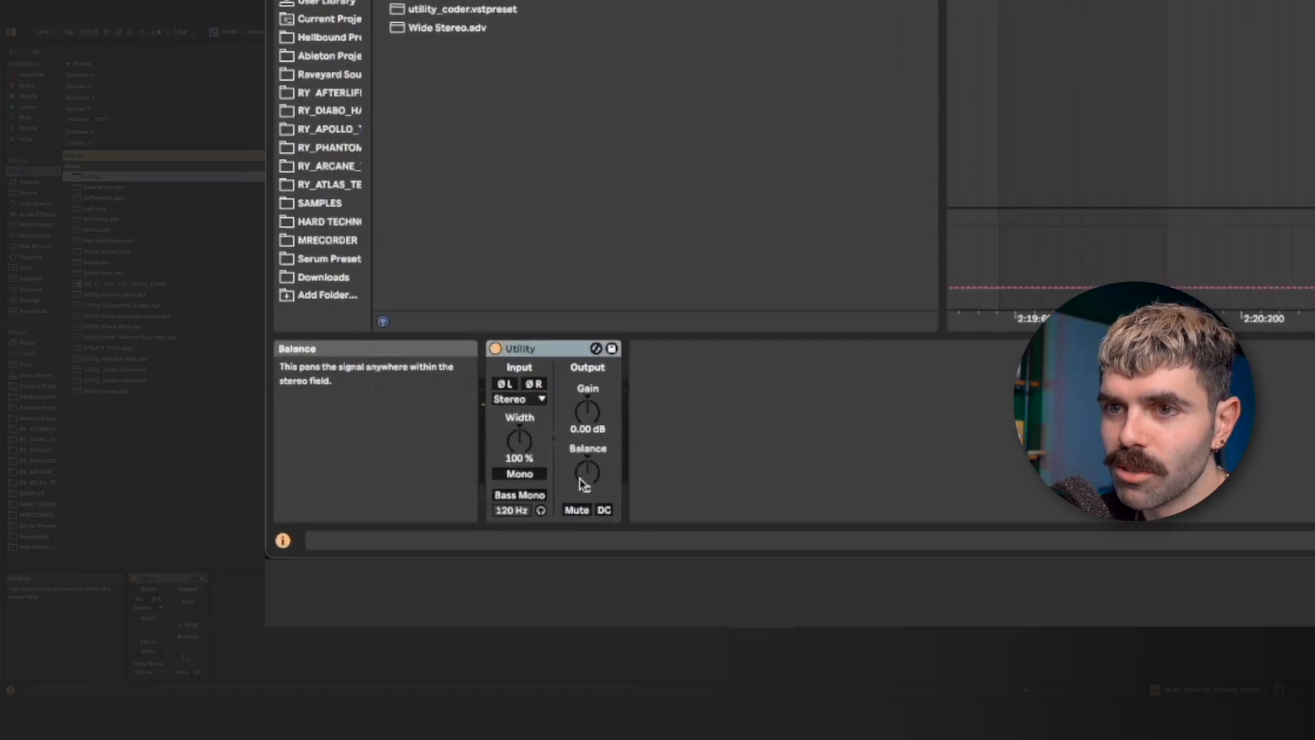
Step: Set Utility's Balance to 22R and play back the drop around the synth clip
left_click_drag(579, 479, 579, 460)
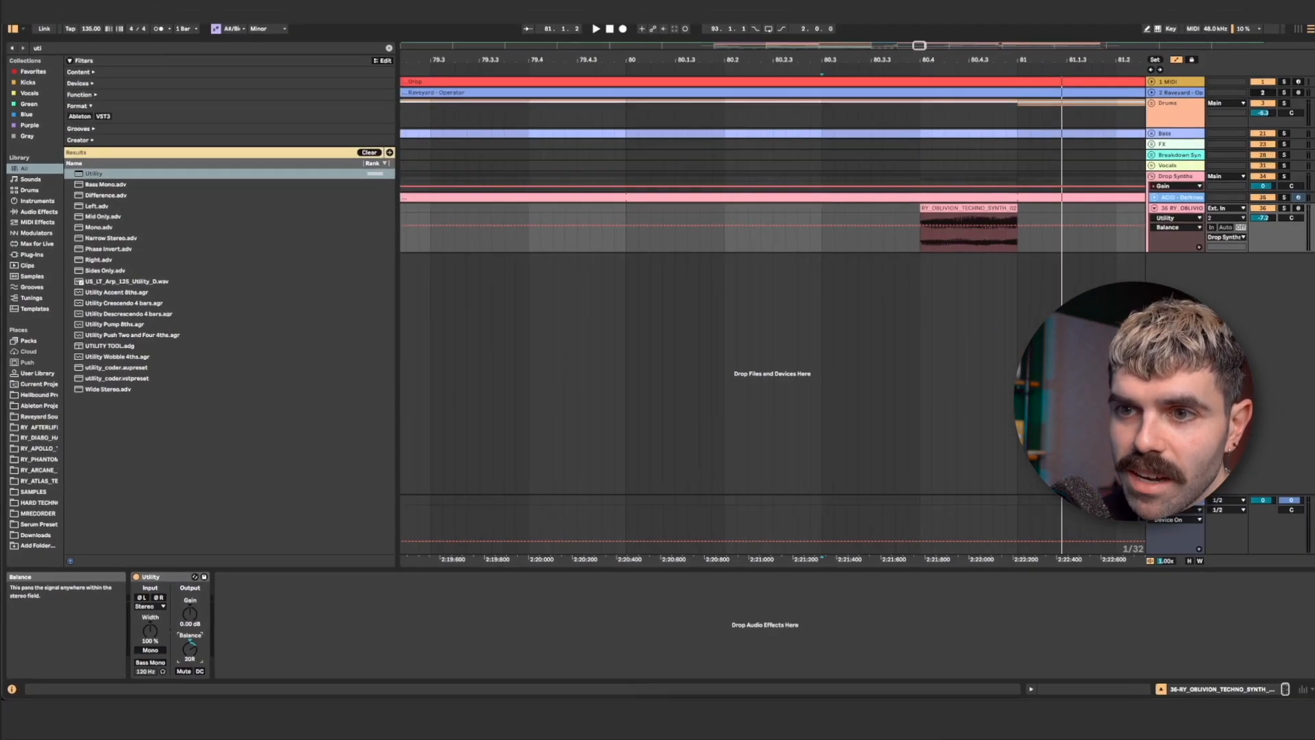
left_click_drag(709, 434, 709, 427)
left_click(958, 211)
key("space")
key("space")
key("space")
key("space")
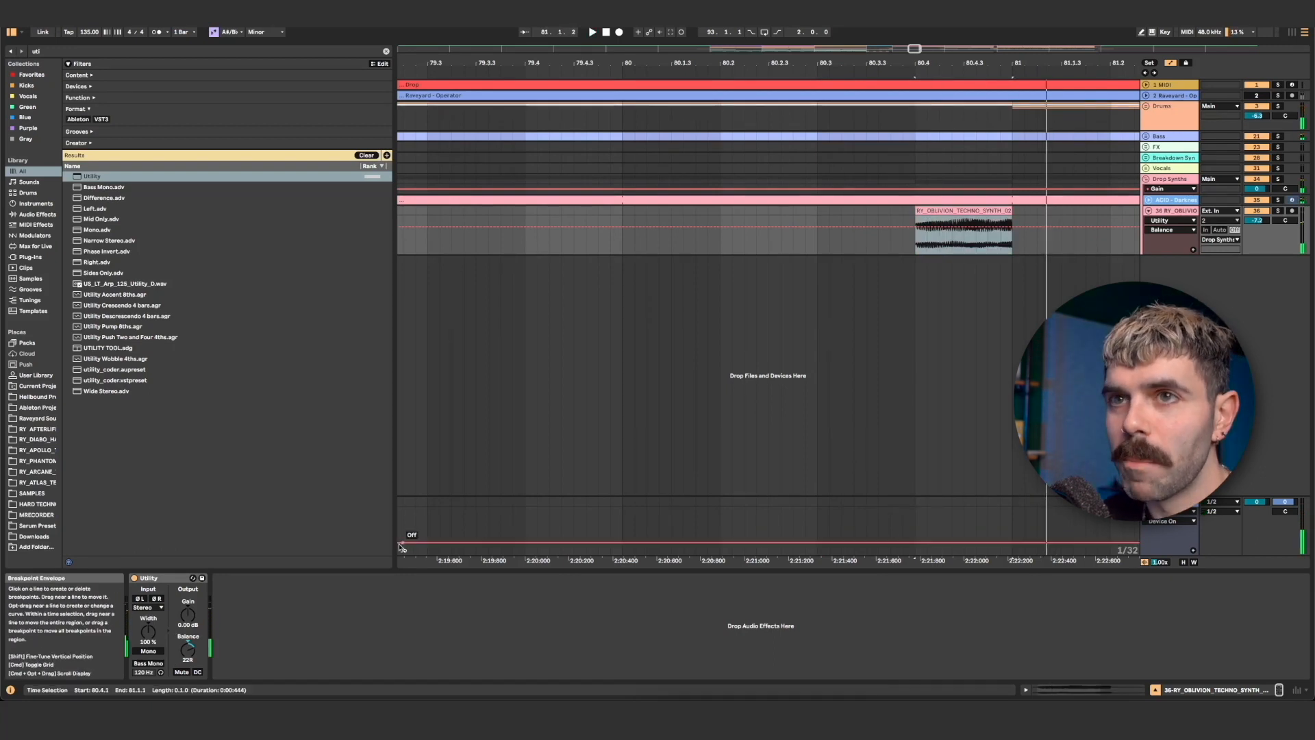
Step: Search the browser for "ry synth power" and load RY_SYNTH_Power Rack after Utility on the synth track
key("super+f")
type("ry synth")
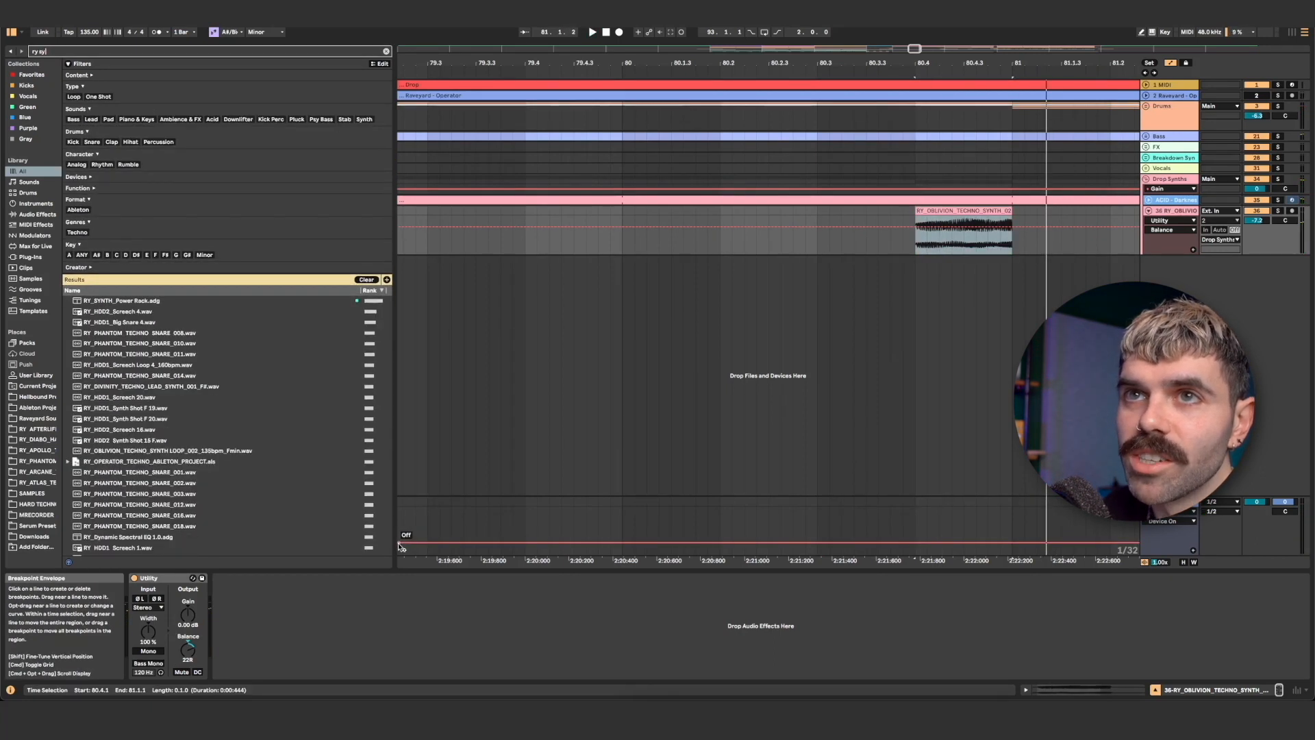
type(" power")
key("Down")
key("Return")
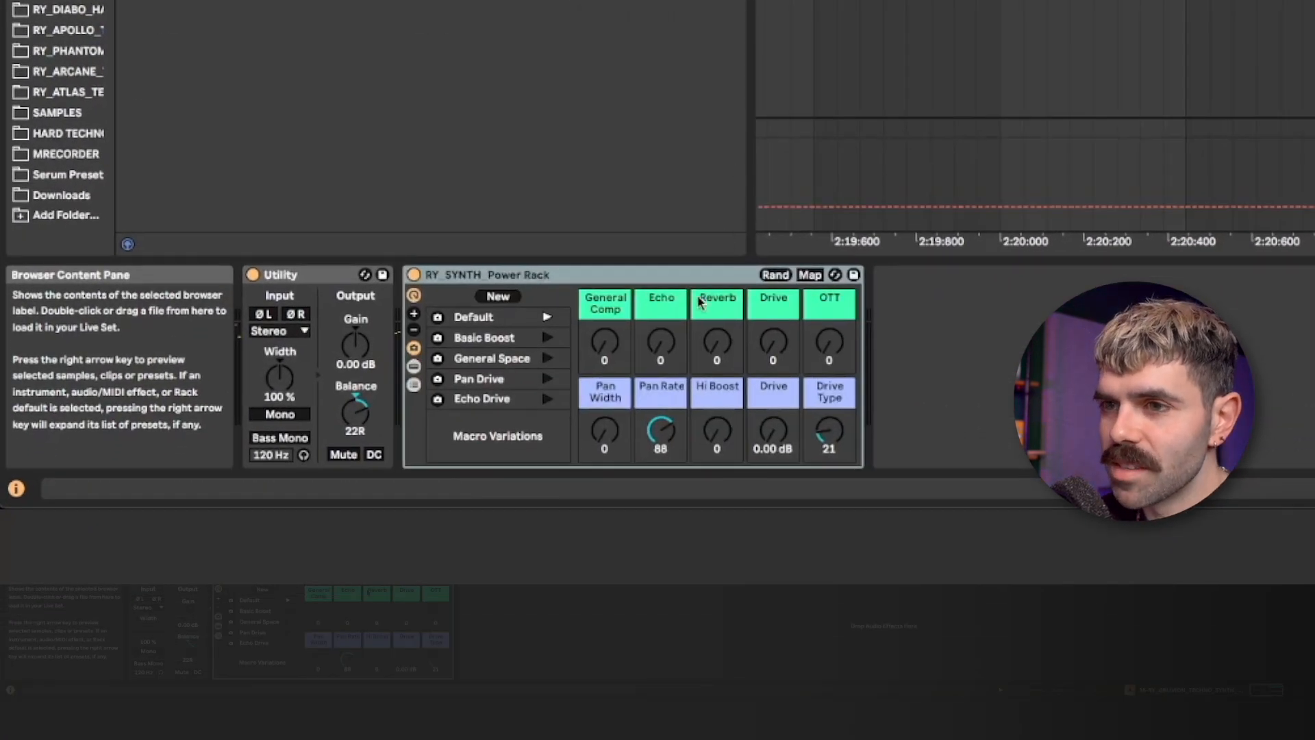
Step: Set the rack's Echo to 42, OTT to 63 and the lower Drive to 6.03 dB, and raise the Reverb
left_click(661, 343)
left_click_drag(844, 356, 844, 350)
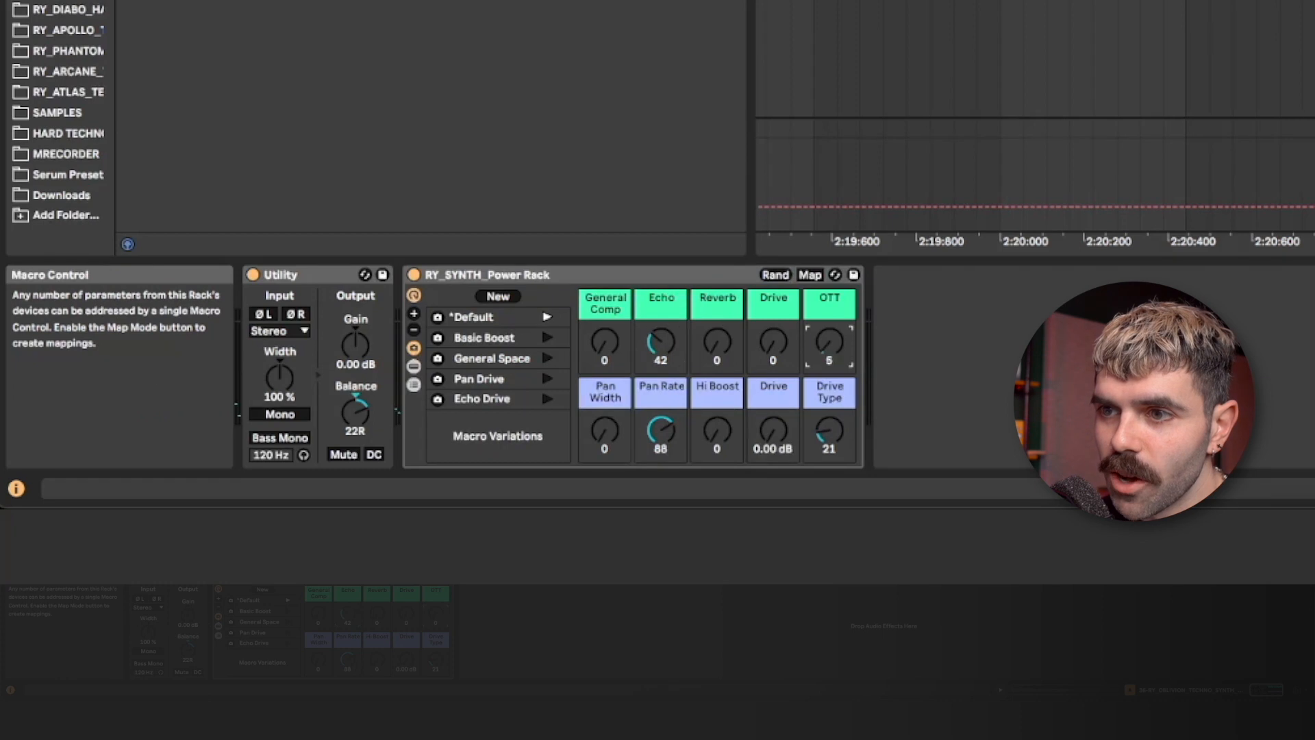
left_click_drag(774, 430, 773, 411)
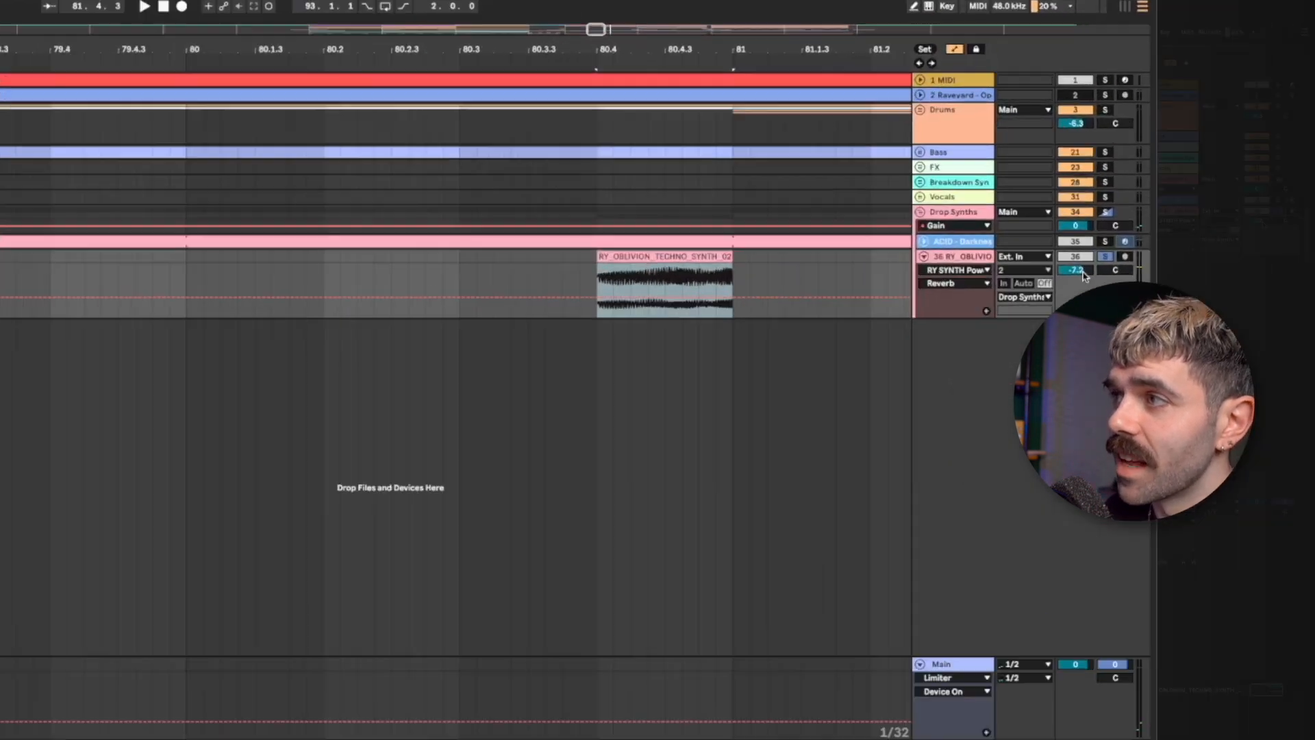
Step: Unsolo the synth shot's track and lower its volume to -13.1 dB while the full drop plays
left_click_drag(1083, 272, 1093, 270)
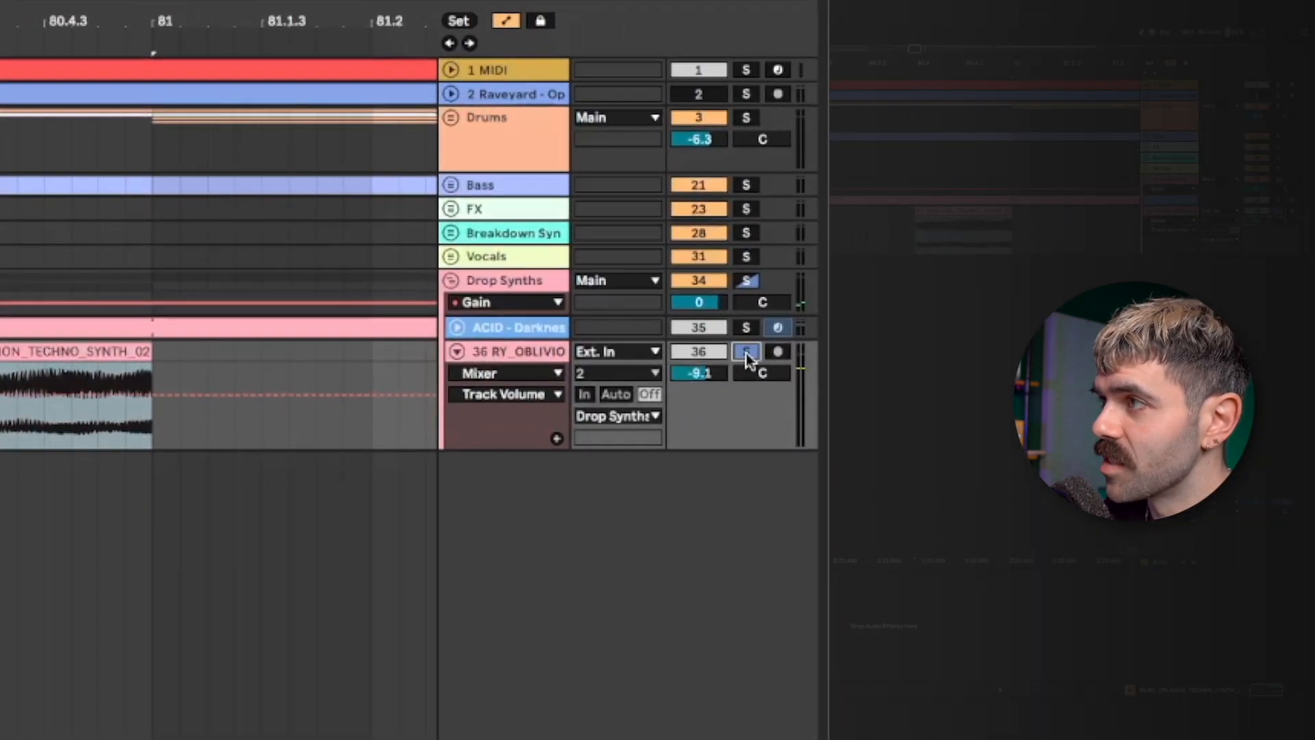
left_click(746, 353)
key("space")
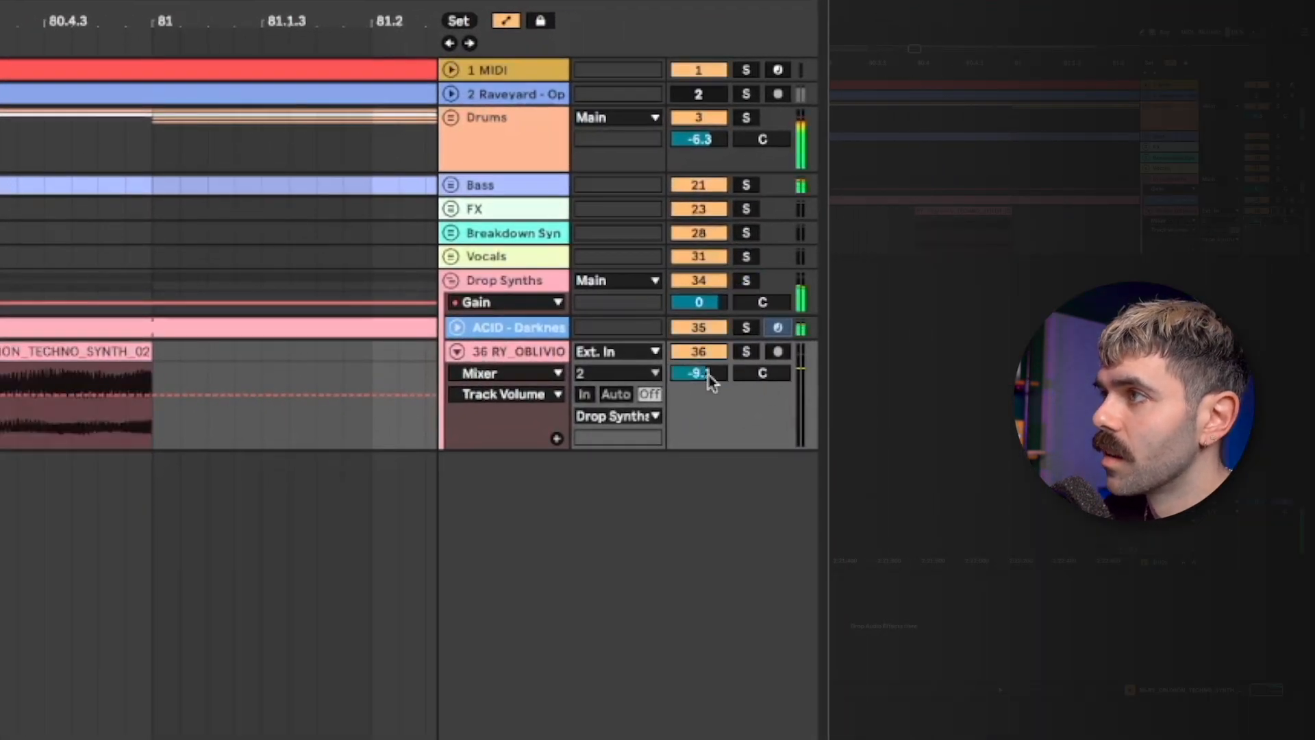
left_click_drag(699, 373, 708, 383)
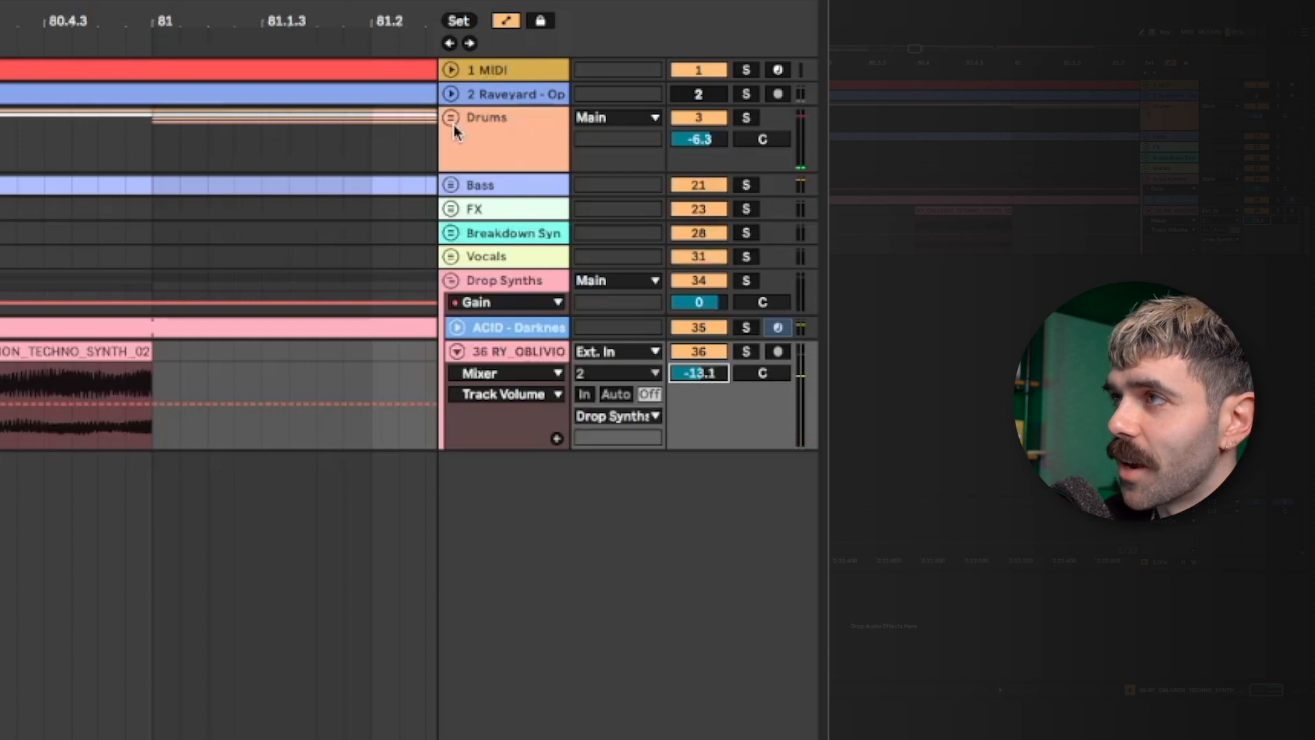
Step: Rename the synth sample's track to Synth Shot 1
left_click(524, 353)
key("ctrl+r")
type("S")
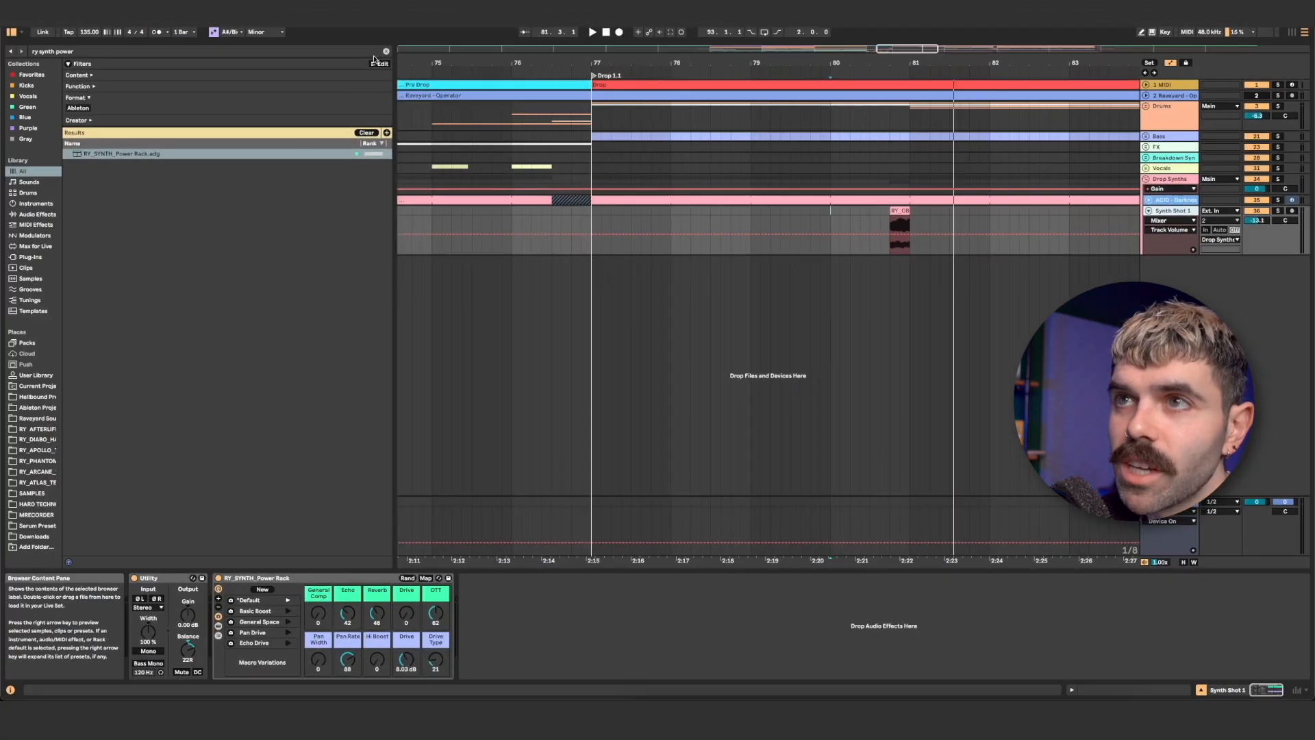
Step: Clear the browser search and open the Acid One Shots folder in the RY_OBLIVION_TECHNO SAMPLE PACK, collapsing Synth One Shots
left_click(387, 52)
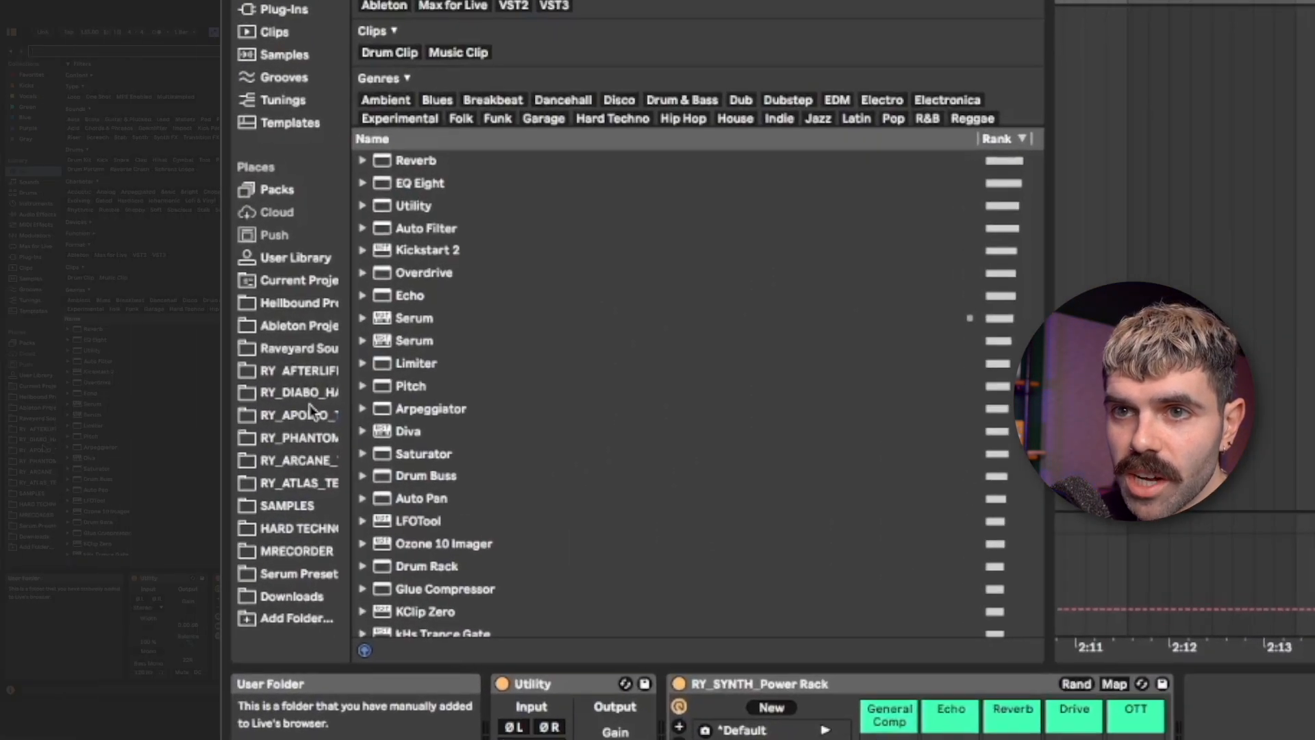
left_click(303, 370)
scroll(463, 390, "up", 5)
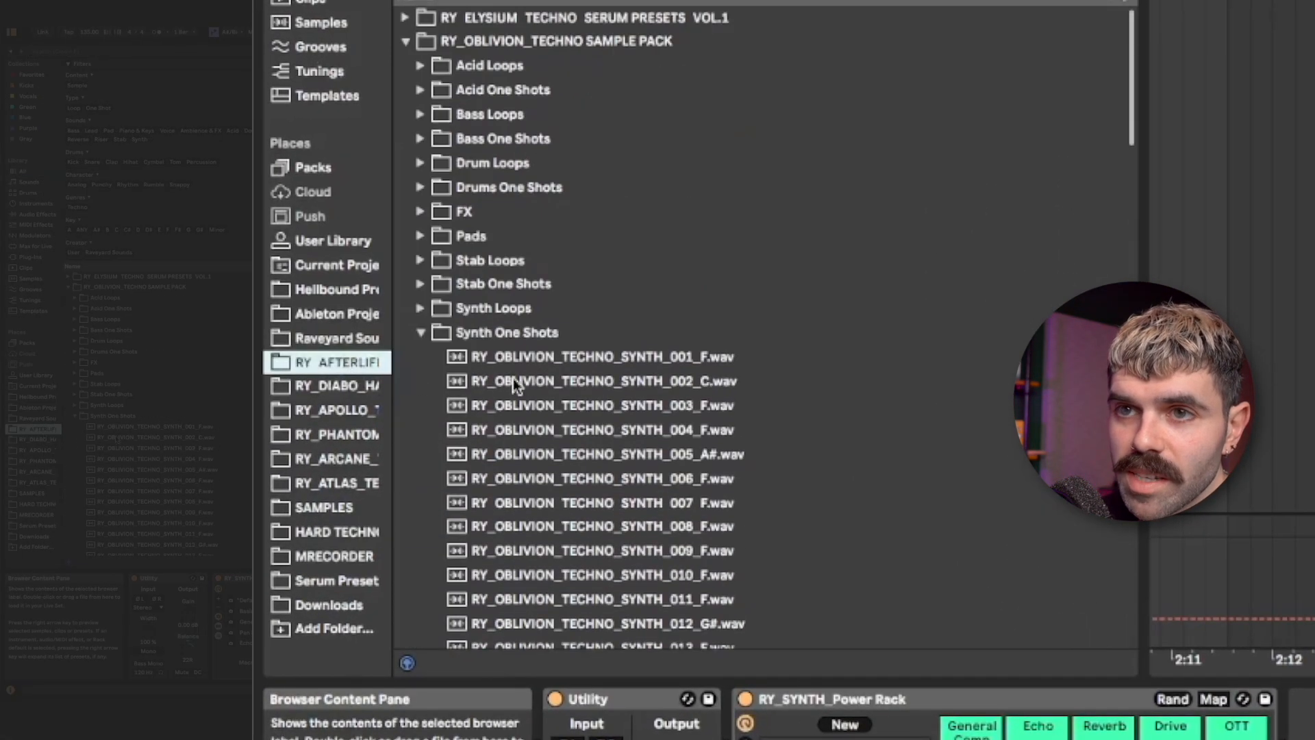
left_click(421, 334)
double_click(444, 97)
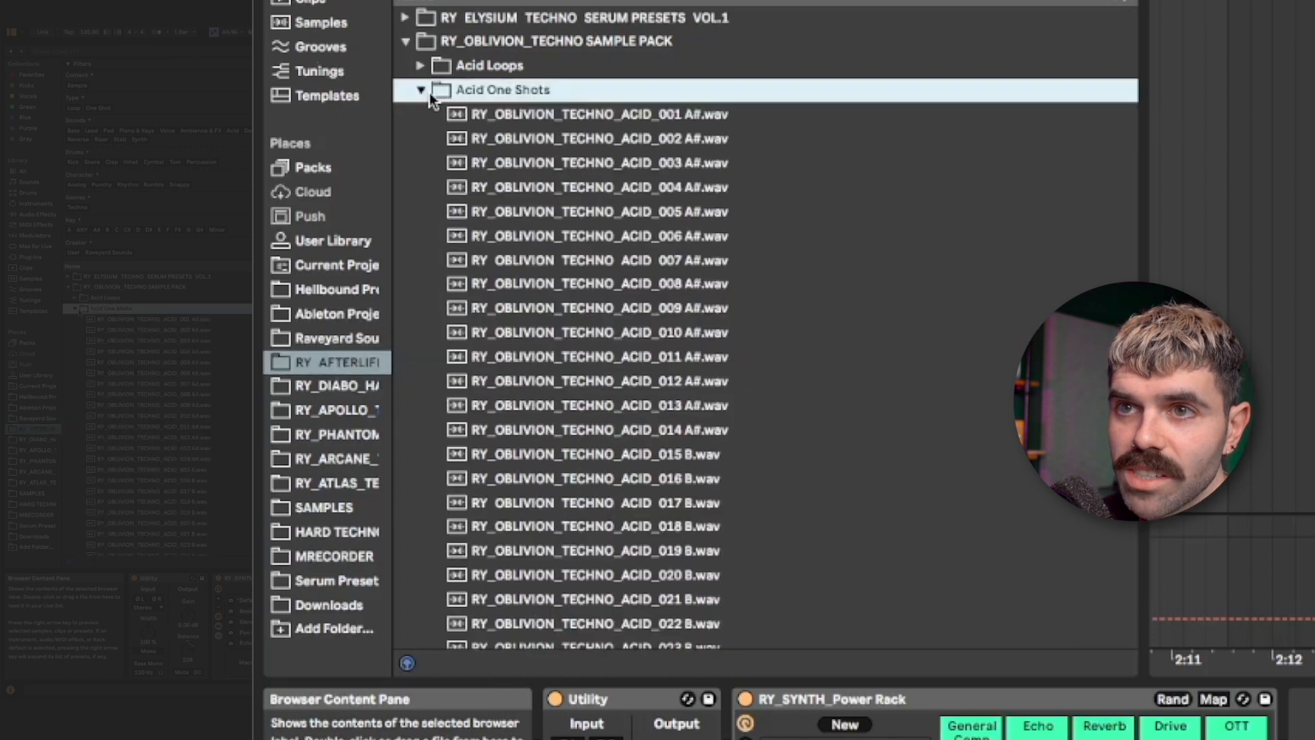
Step: Audition the acid one-shot samples in order, from RY_OBLIVION_TECHNO_ACID_001 A# to 009 A#
left_click(555, 116)
key("Down")
key("Down")
key("Down")
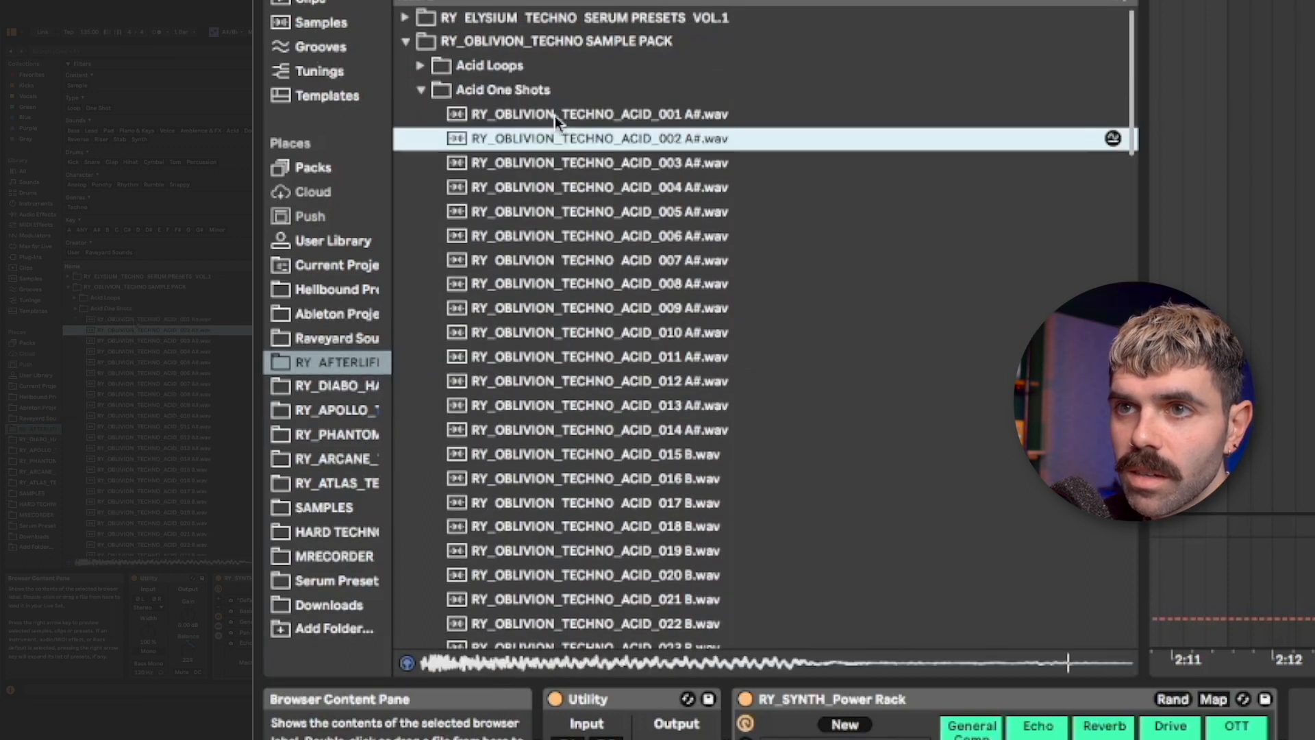
key("Down")
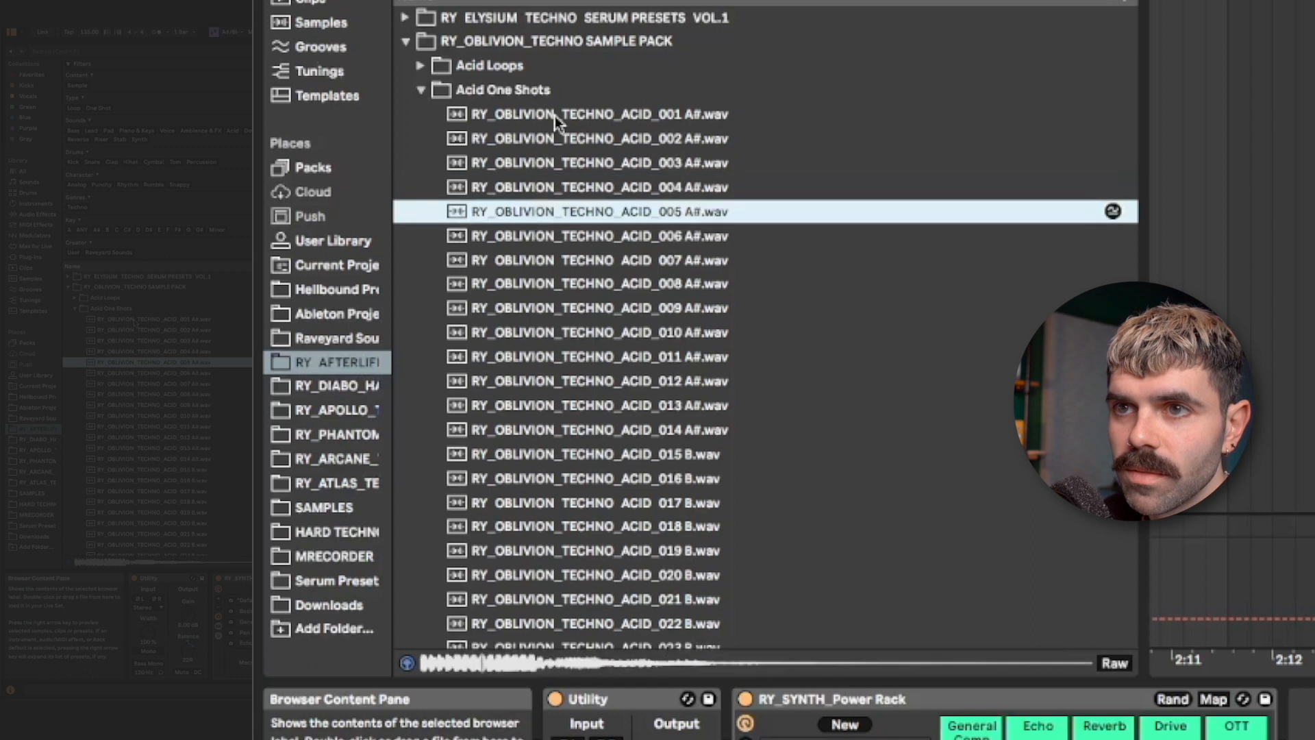
key("Down")
key("Down")
key("Down")
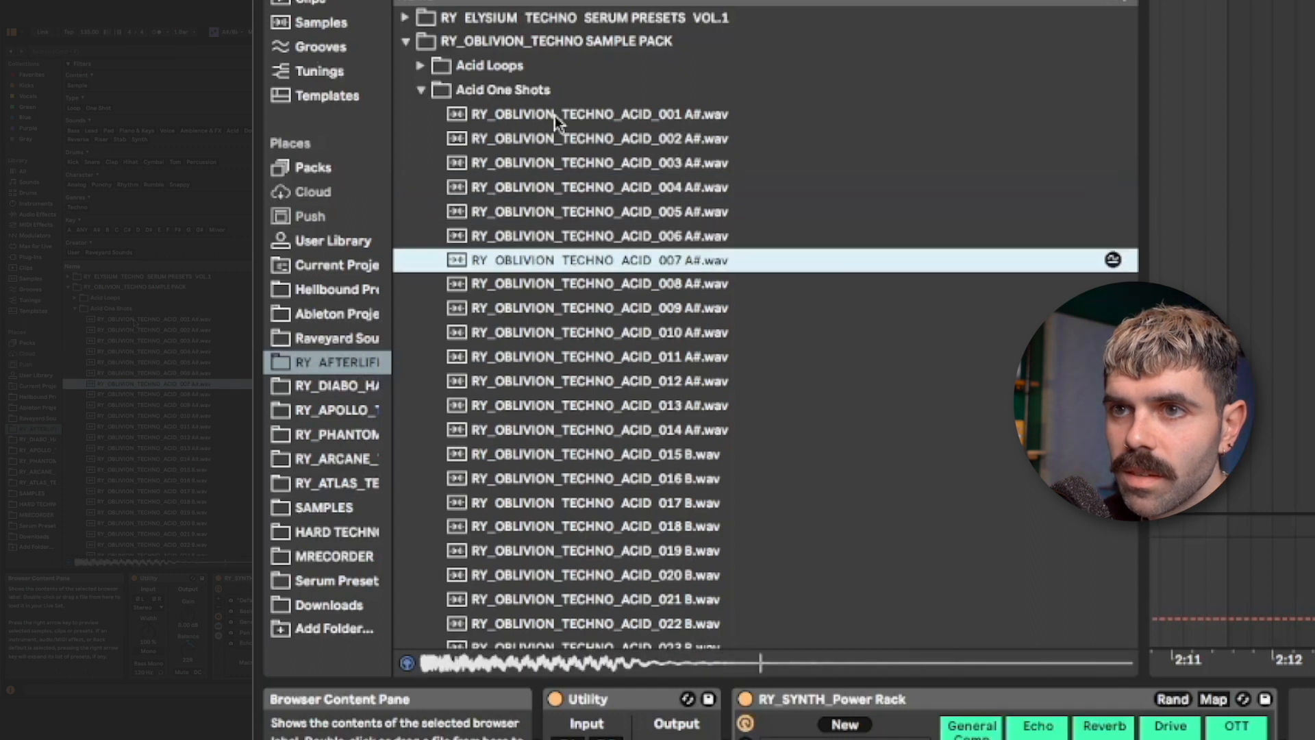
key("Down")
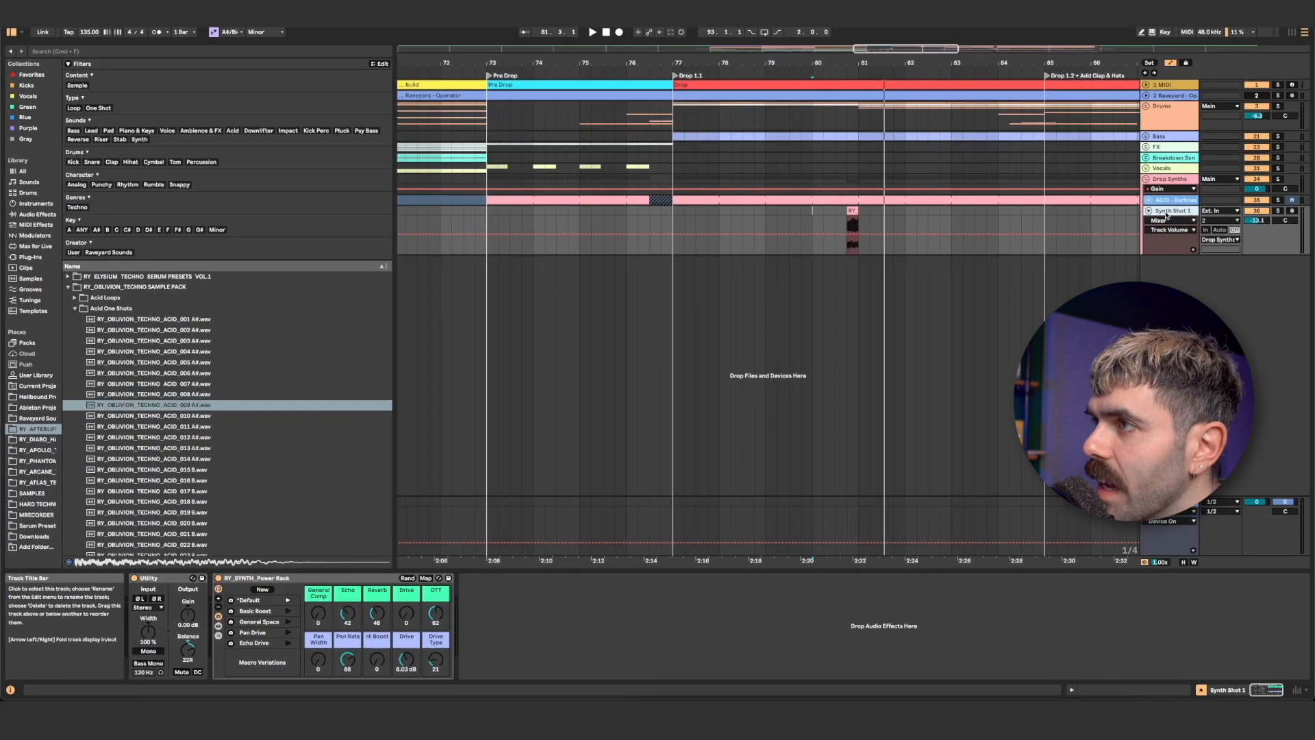
Step: Add an audio track below Synth Shot 1, name it Acid Shot 1 and play the drop
key("super+t")
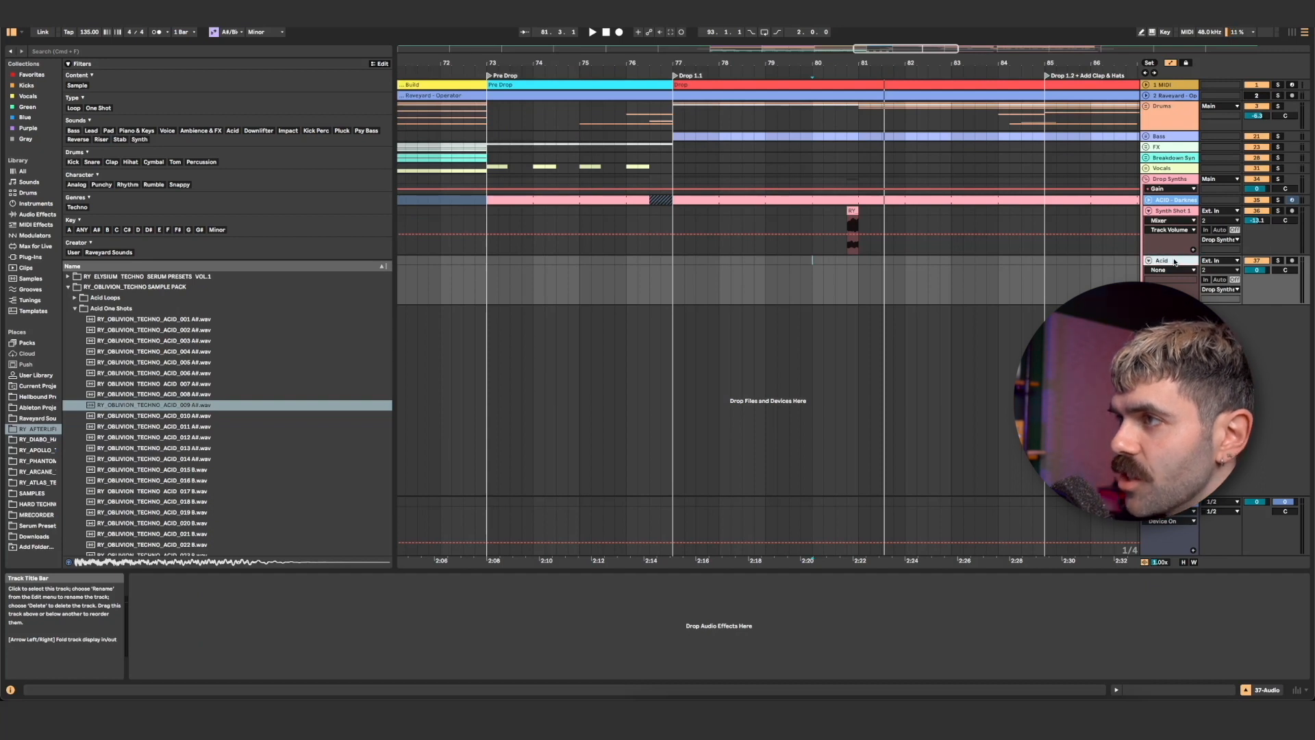
left_click_drag(881, 61, 837, 61)
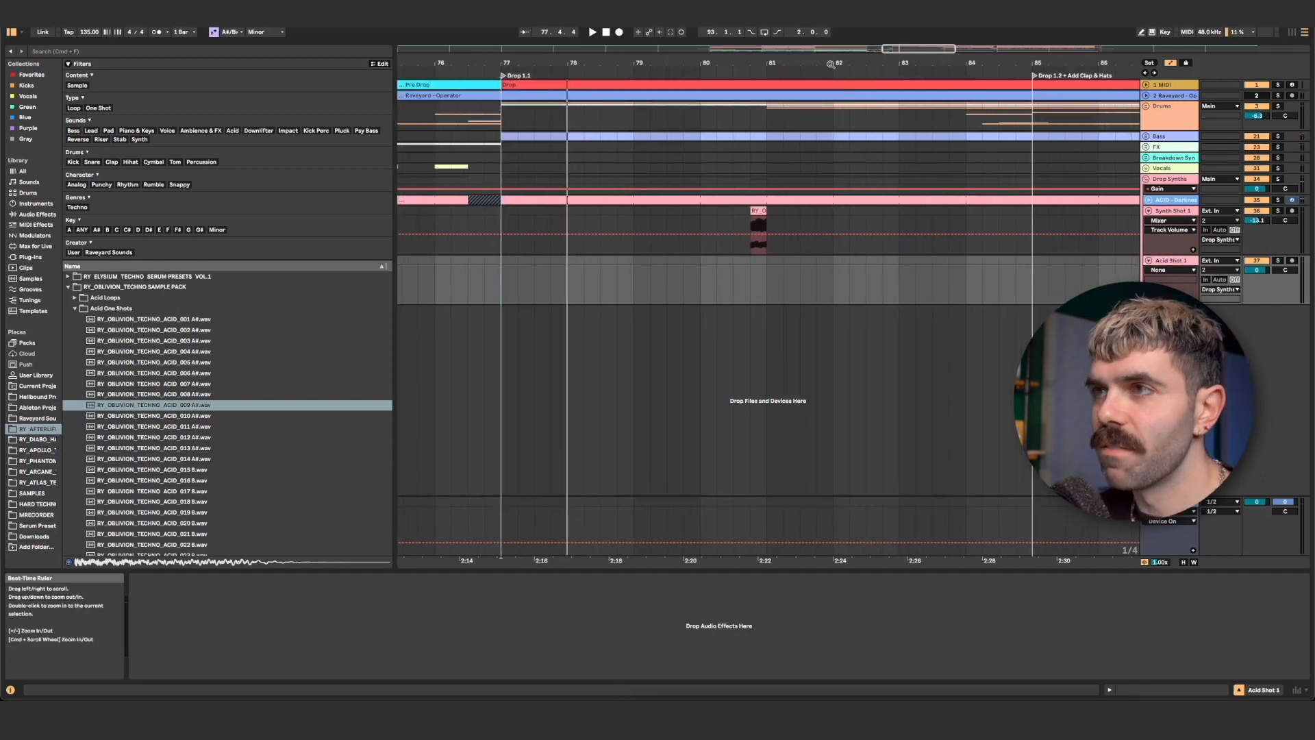
key("space")
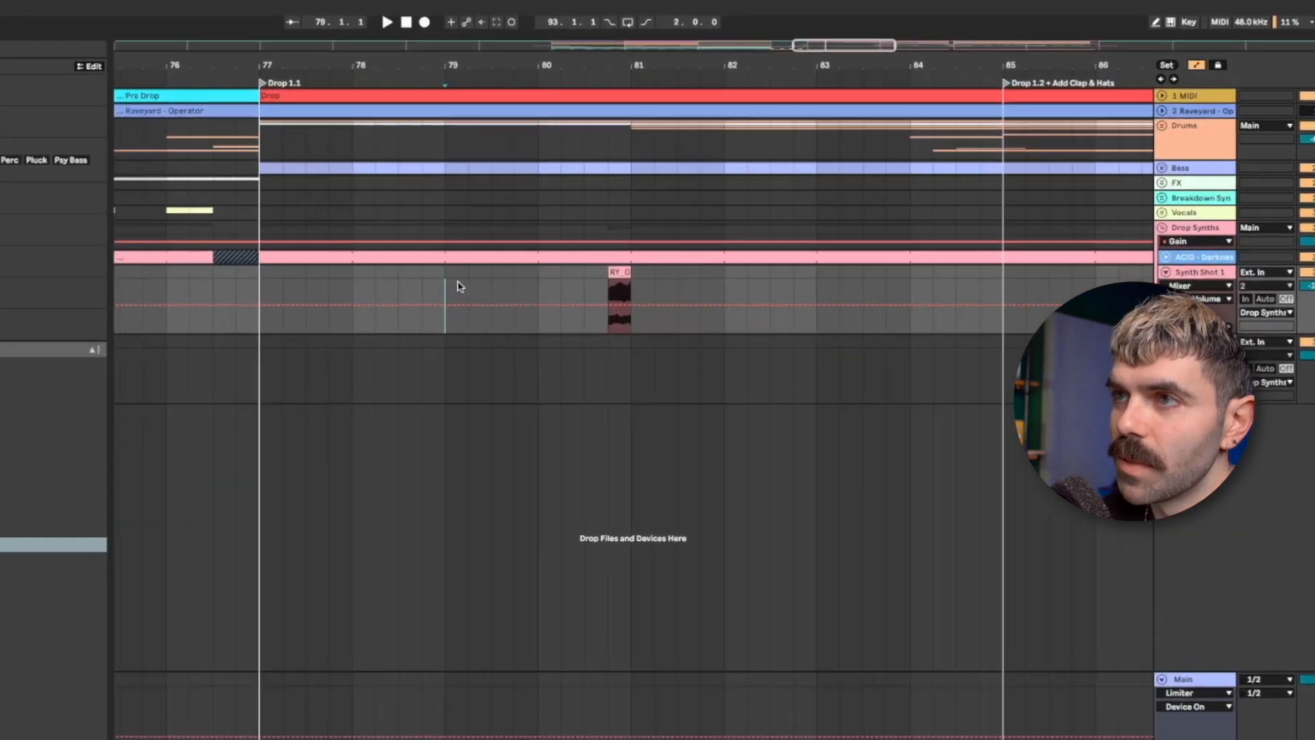
Step: Mark the span from bar 79 to 81 on Synth Shot 1 and the preceding span on Acid Shot 1
left_click_drag(631, 221, 737, 214)
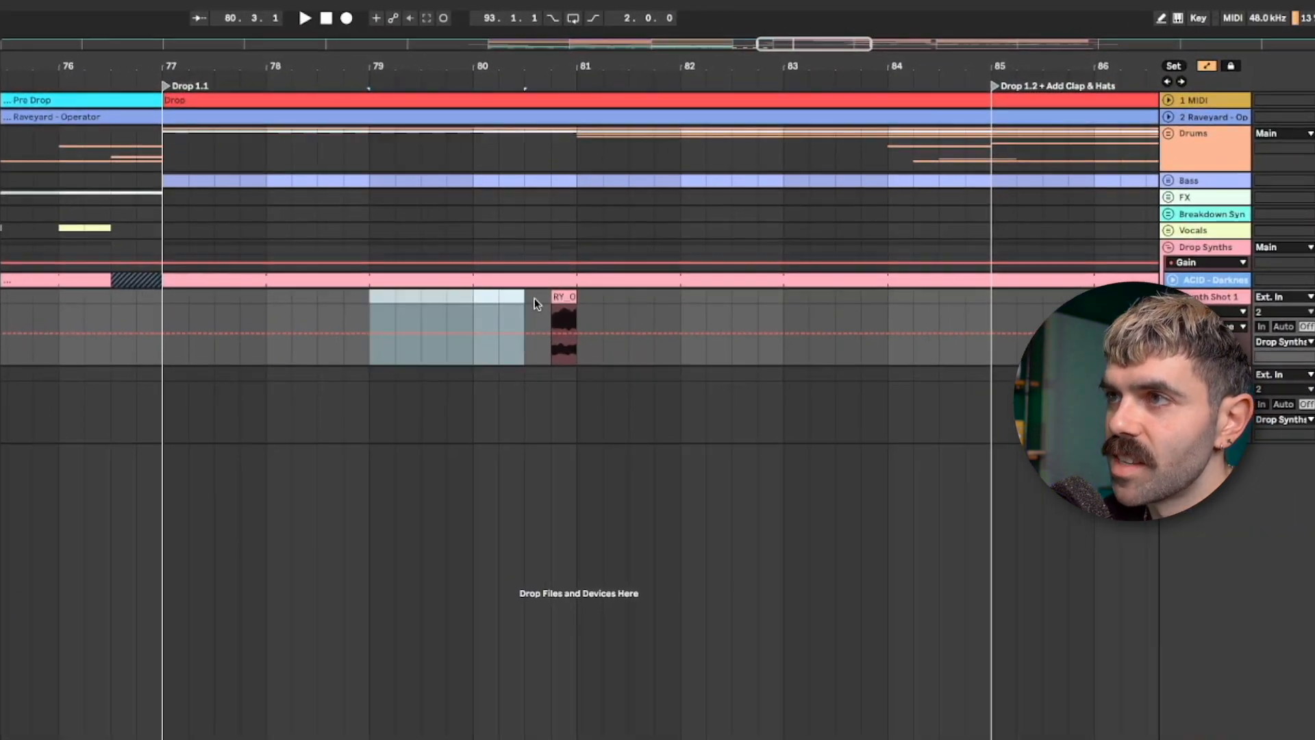
left_click_drag(405, 318, 577, 301)
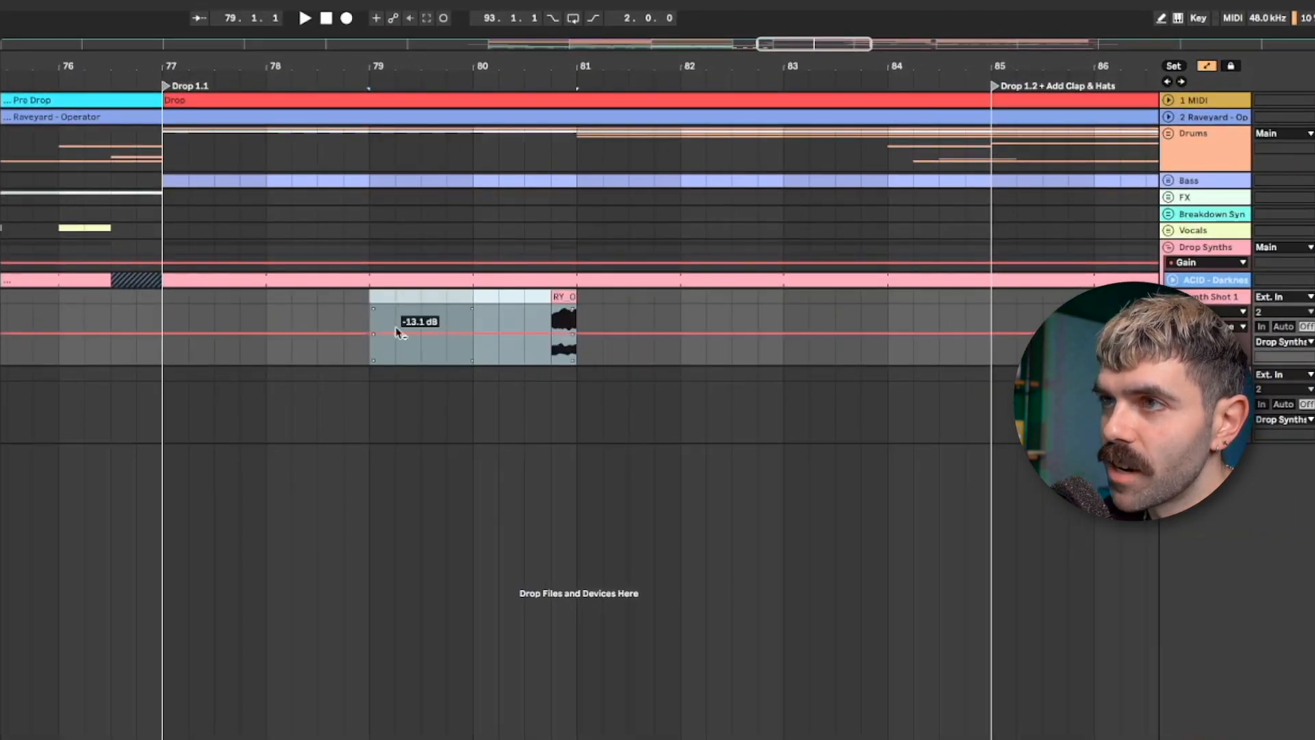
left_click_drag(176, 397, 341, 385)
Step: Place the acid 009 A# sample at 78.4 on Acid Shot 1 and lower the track volume to -10.3 dB
left_click_drag(2, 411, 348, 409)
key("space")
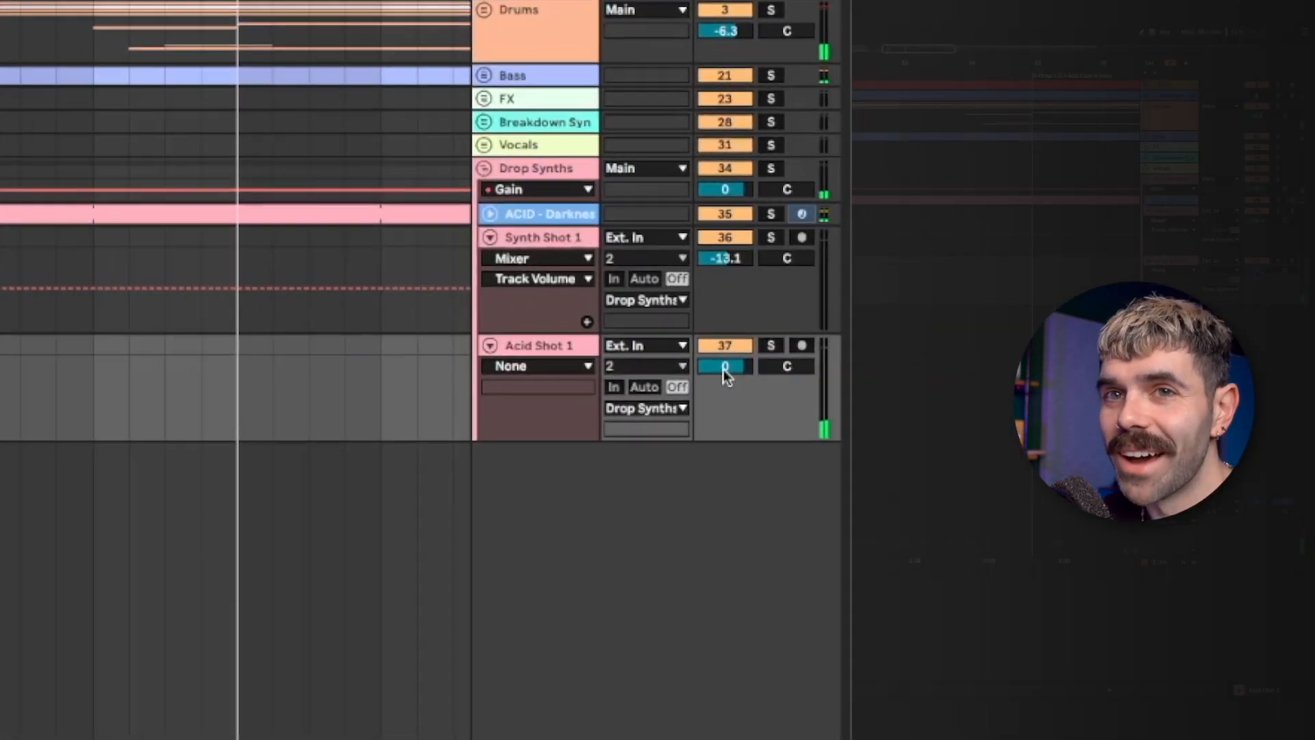
left_click_drag(724, 370, 724, 385)
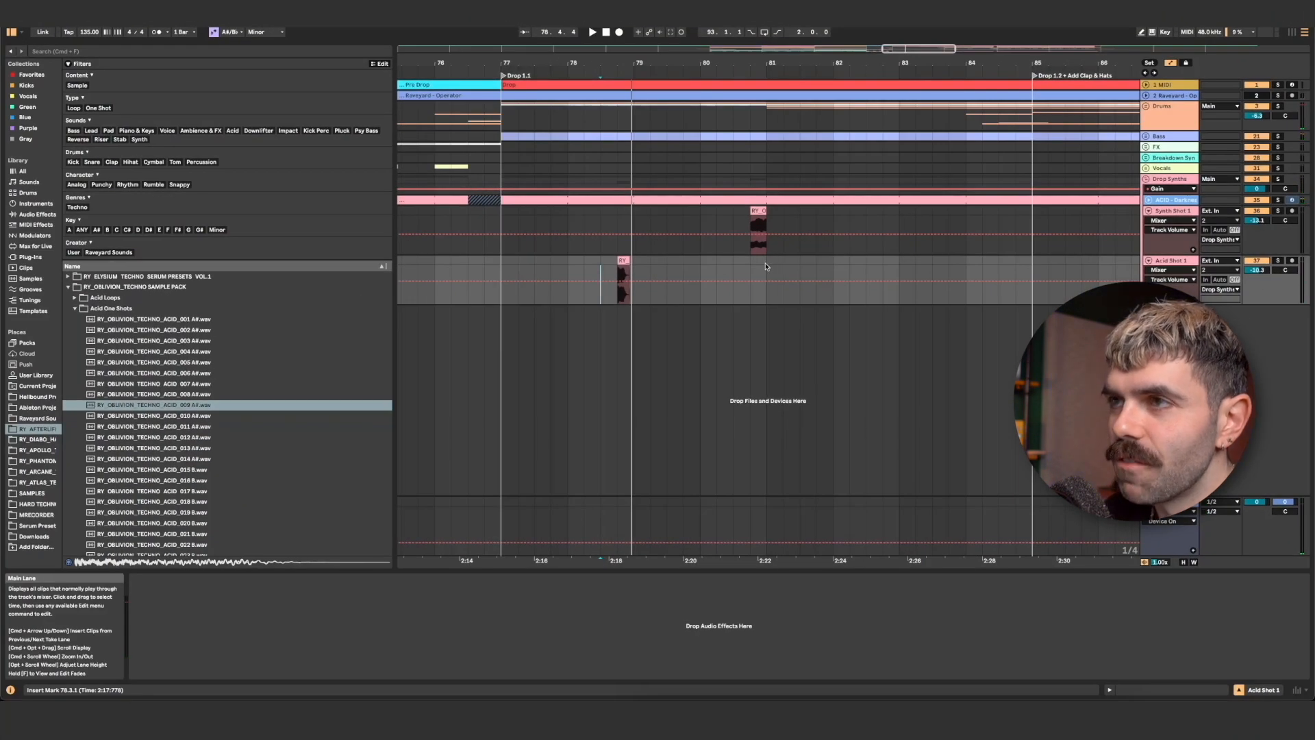
Step: Copy the acid shot on Acid Shot 1 to 82.4 and delete the original at 78.4
left_click_drag(766, 267, 662, 265)
key("super+d")
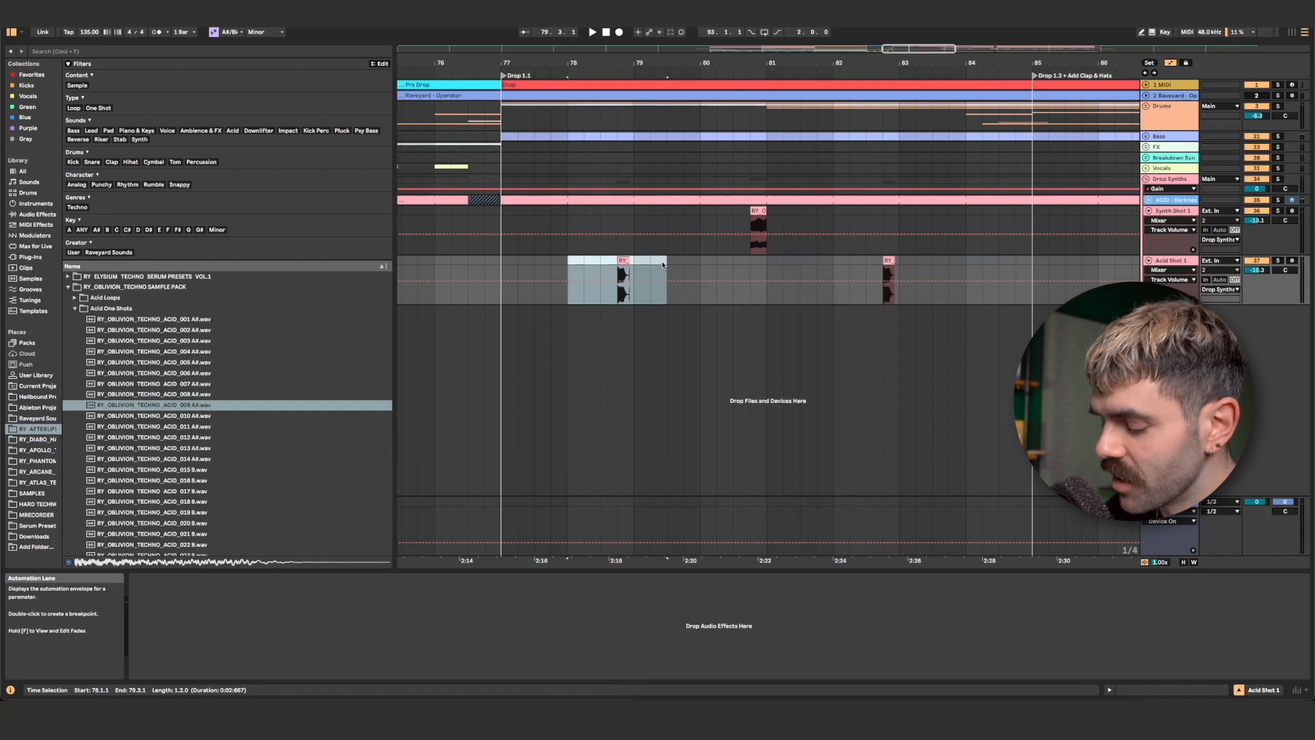
key("Delete")
Step: Mark the spans from bar 77 to 81 and bar 81 to 85 on Acid Shot 1, and play the drop from bar 80
left_click_drag(766, 266, 600, 267)
left_click_drag(504, 268, 766, 259)
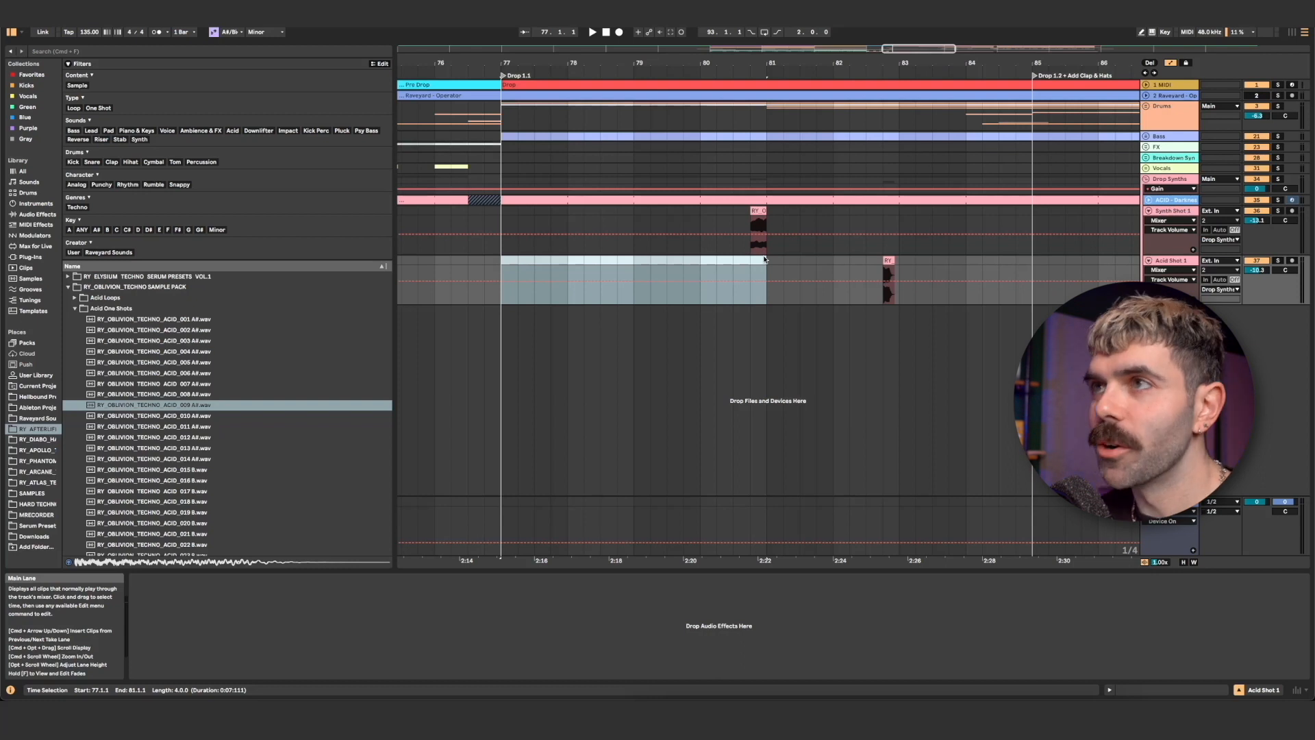
left_click_drag(766, 263, 1032, 264)
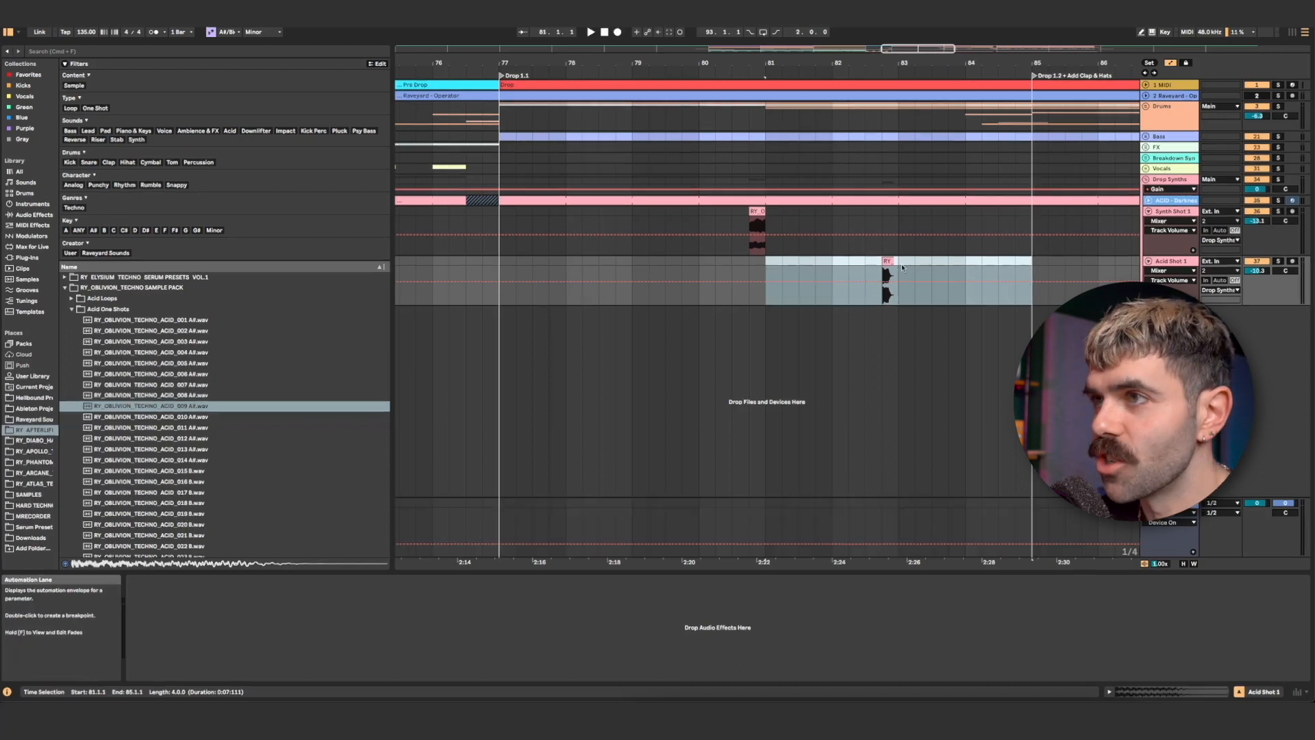
left_click(717, 264)
key("space")
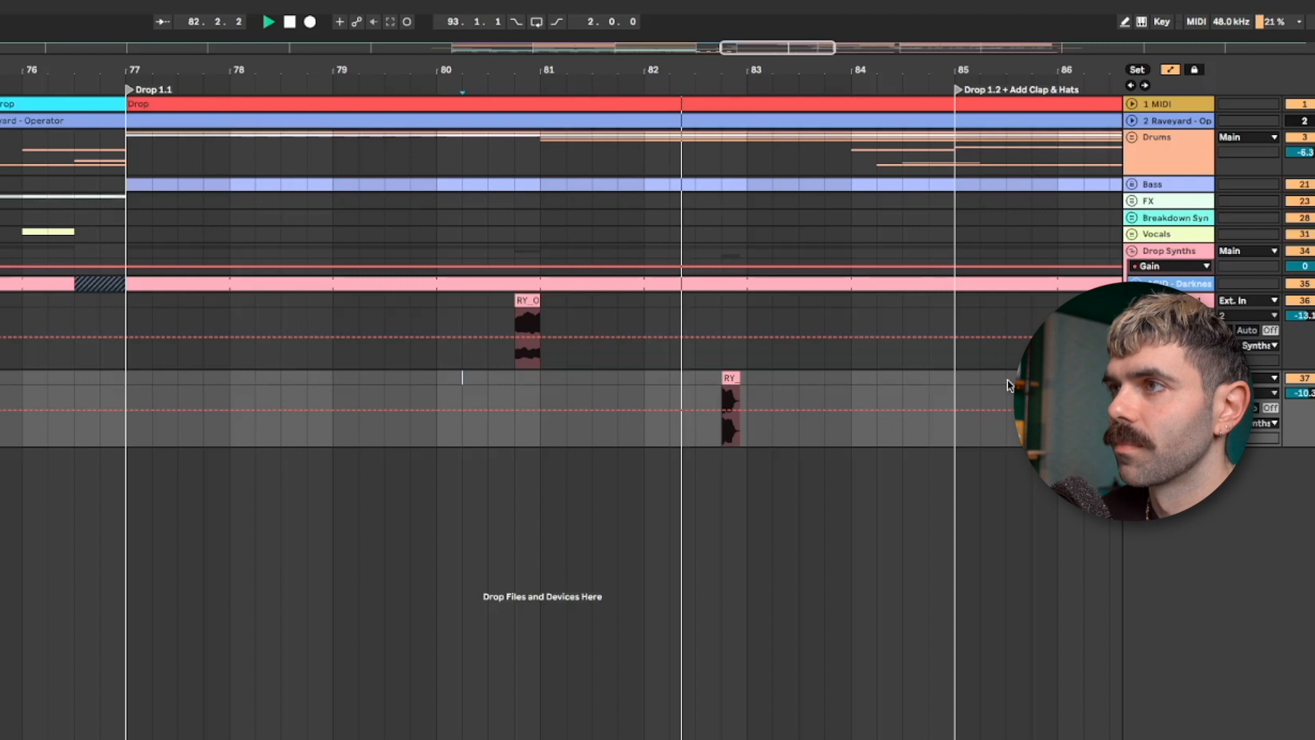
key("space")
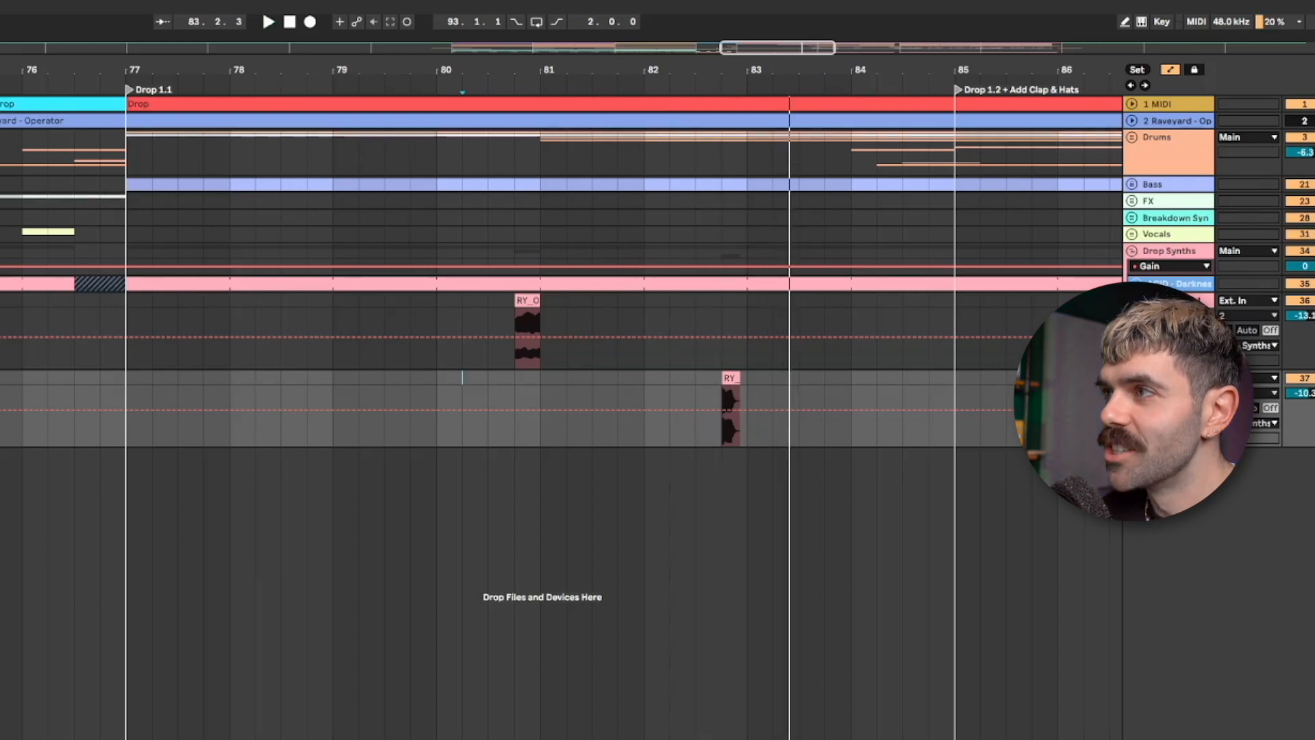
Step: Add an audio track named Acid Shot 2 below Acid Shot 1 and set its volume to -10.0 dB
key("ctrl+t")
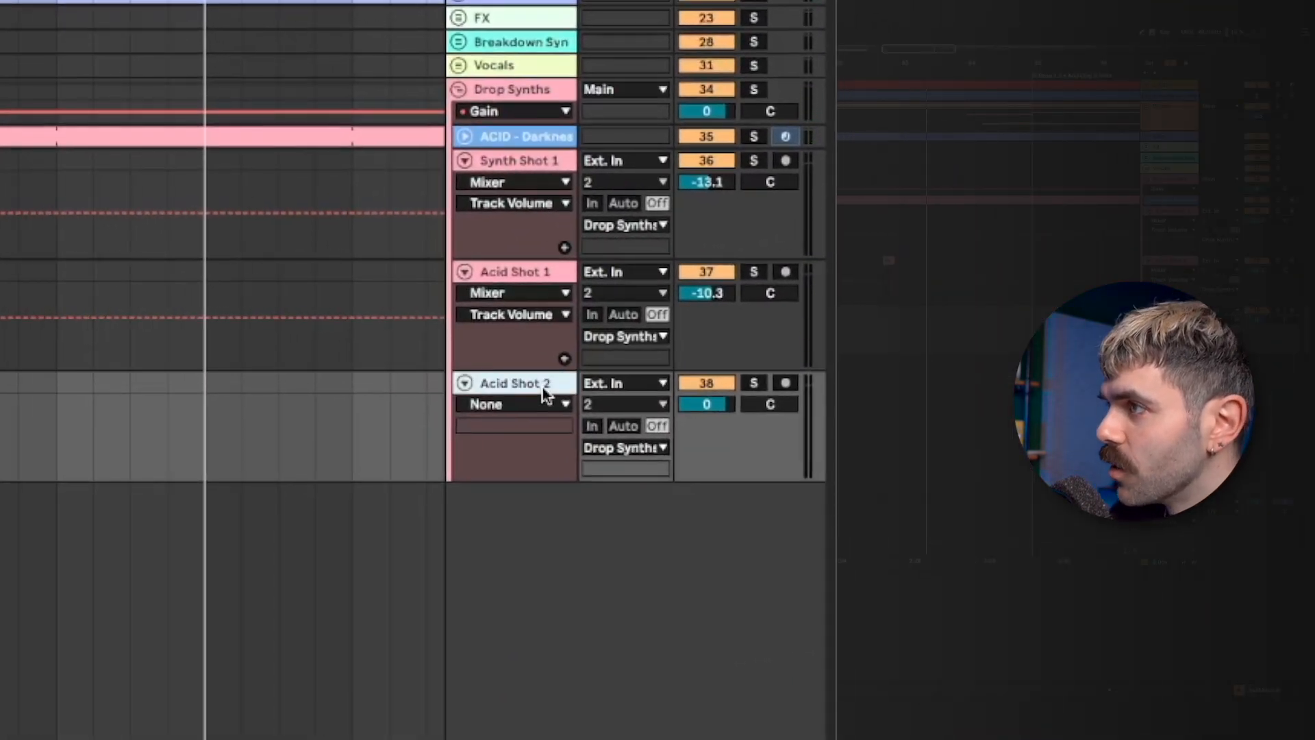
left_click(699, 407)
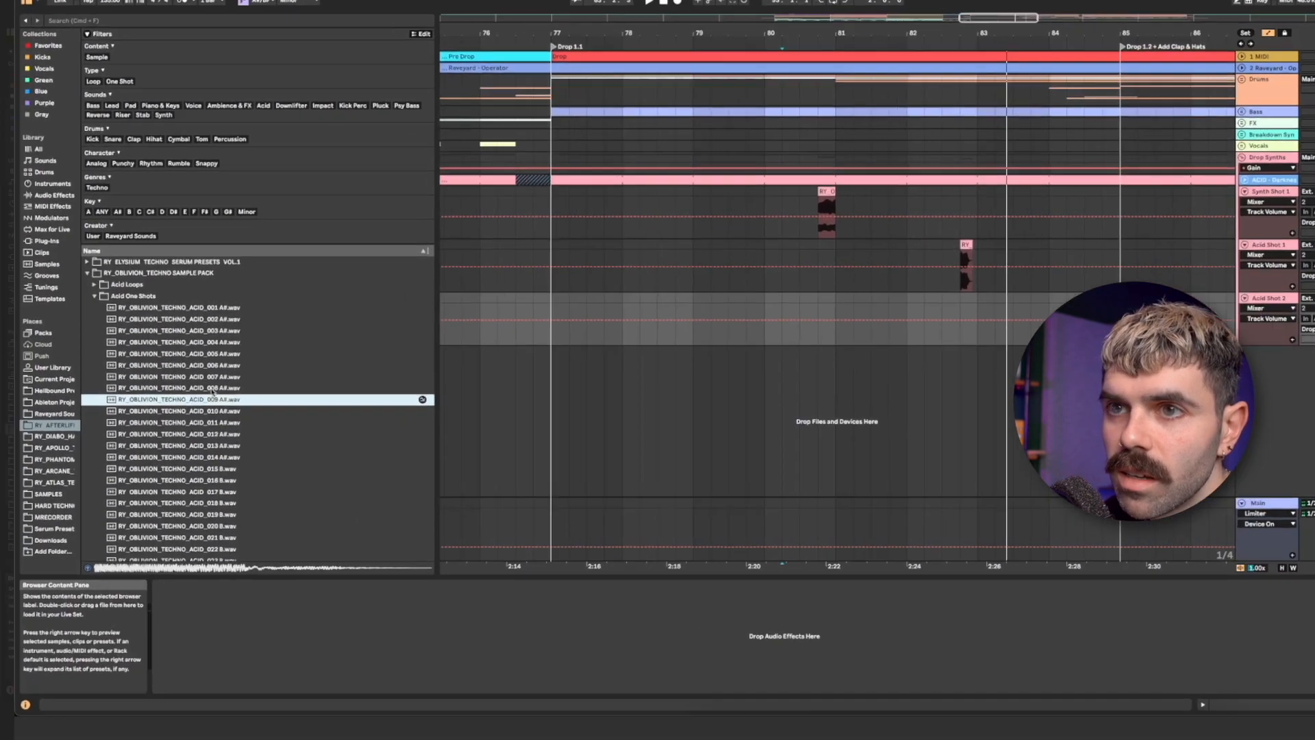
Step: Audition the acid one-shots from 009 A# back to 004 A# and select the 004 A# sample
key("Up")
key("Up")
key("Up")
key("Up")
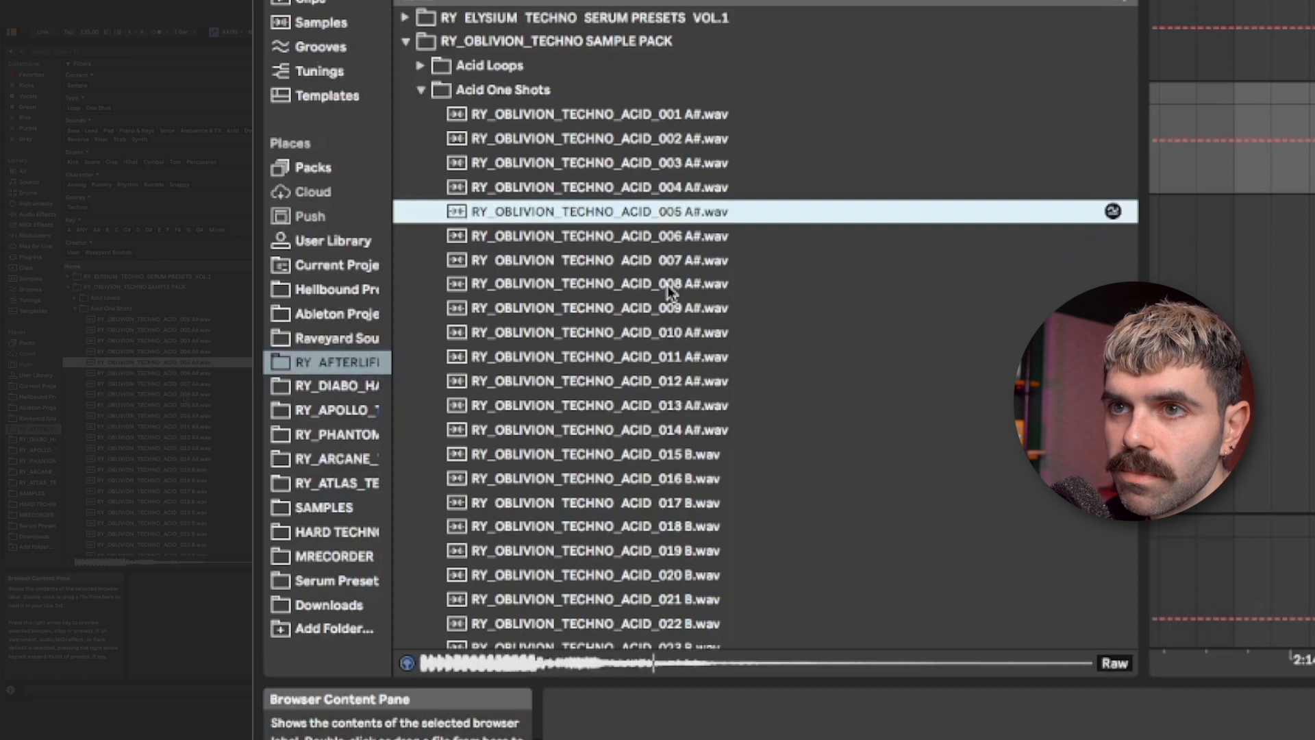
key("Up")
left_click(687, 305)
left_click(689, 190)
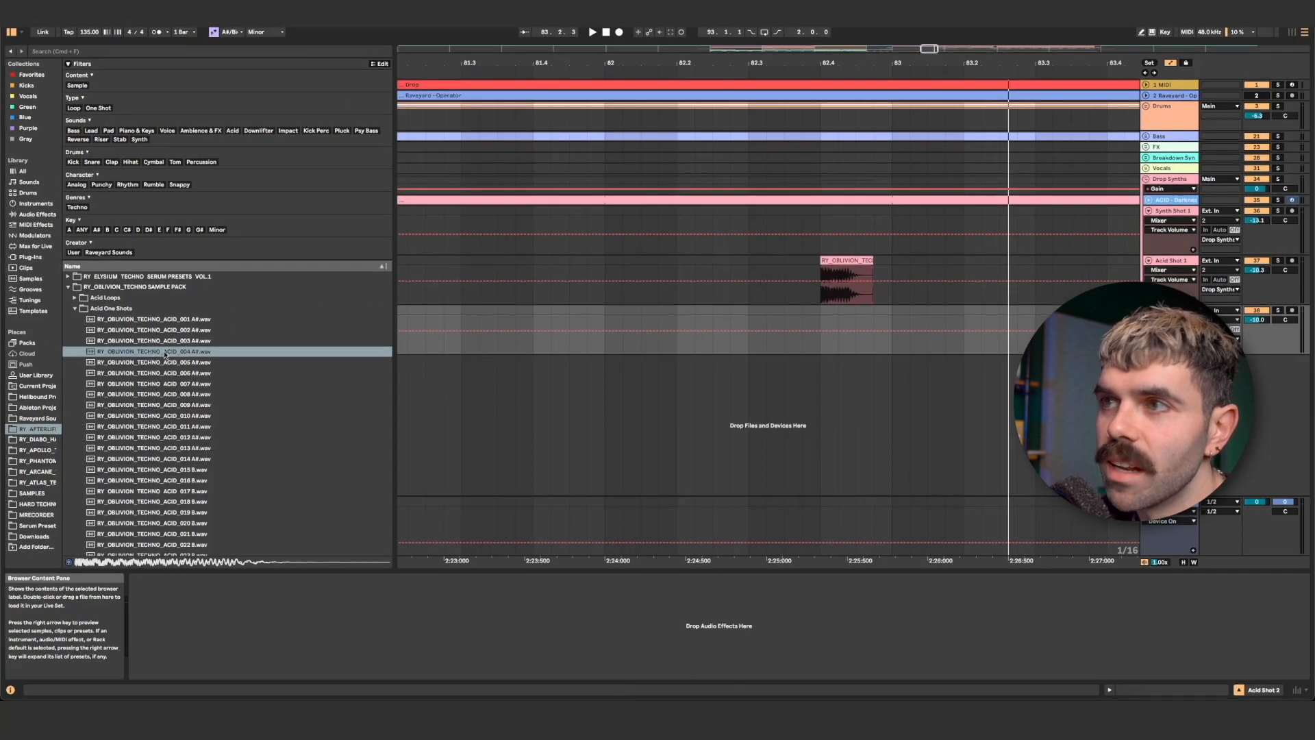
Step: Place the acid 004 A# sample at 82.4.3 on Acid Shot 2 and play the drop from bar 81
left_click_drag(165, 353, 856, 339)
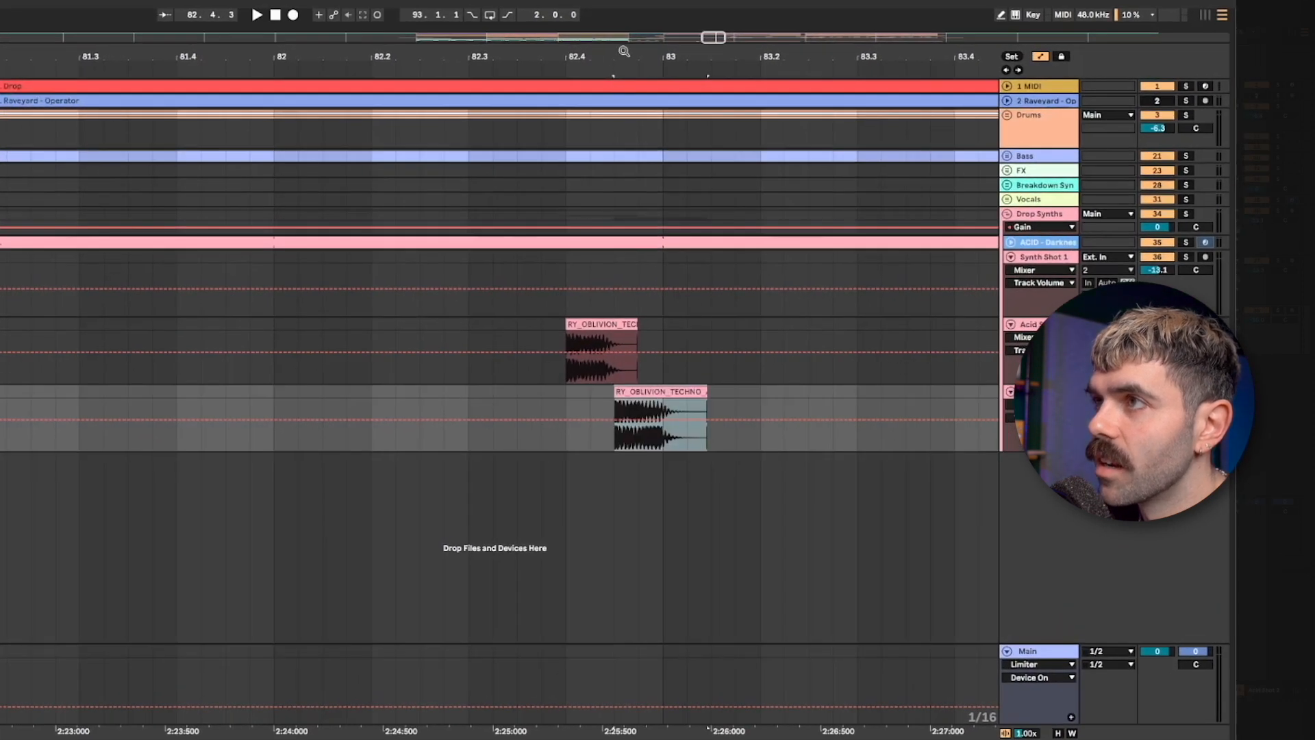
left_click_drag(624, 51, 624, 17)
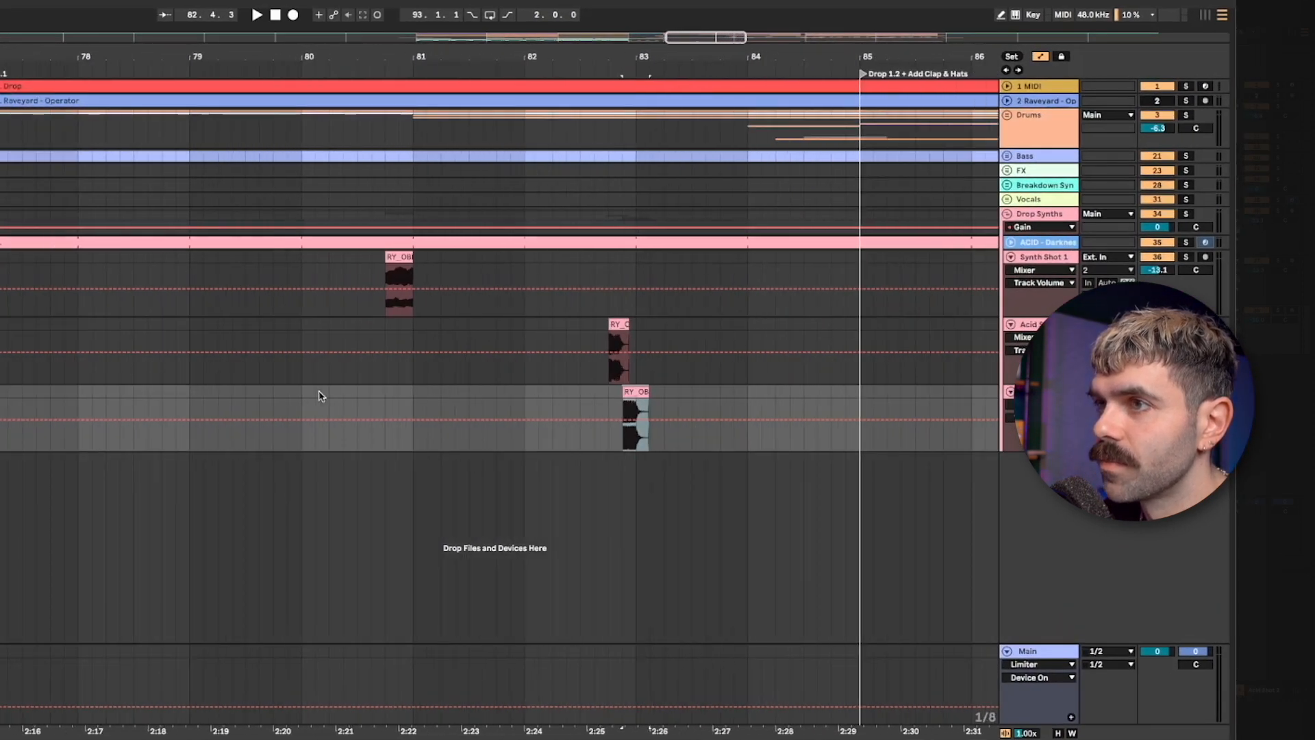
left_click(419, 397)
key("space")
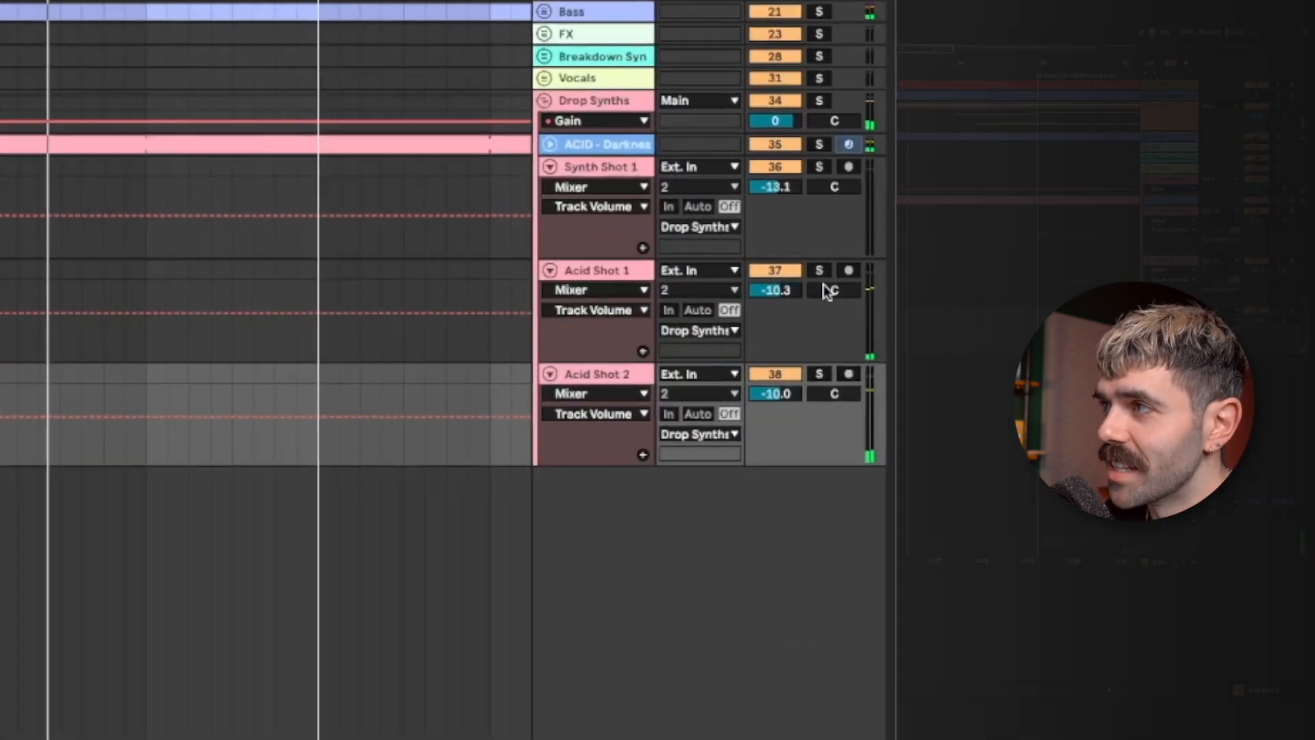
Step: Pan Acid Shot 1 to 21L and Acid Shot 2 to 22R, and play the drop from bar 77
left_click_drag(828, 290, 827, 308)
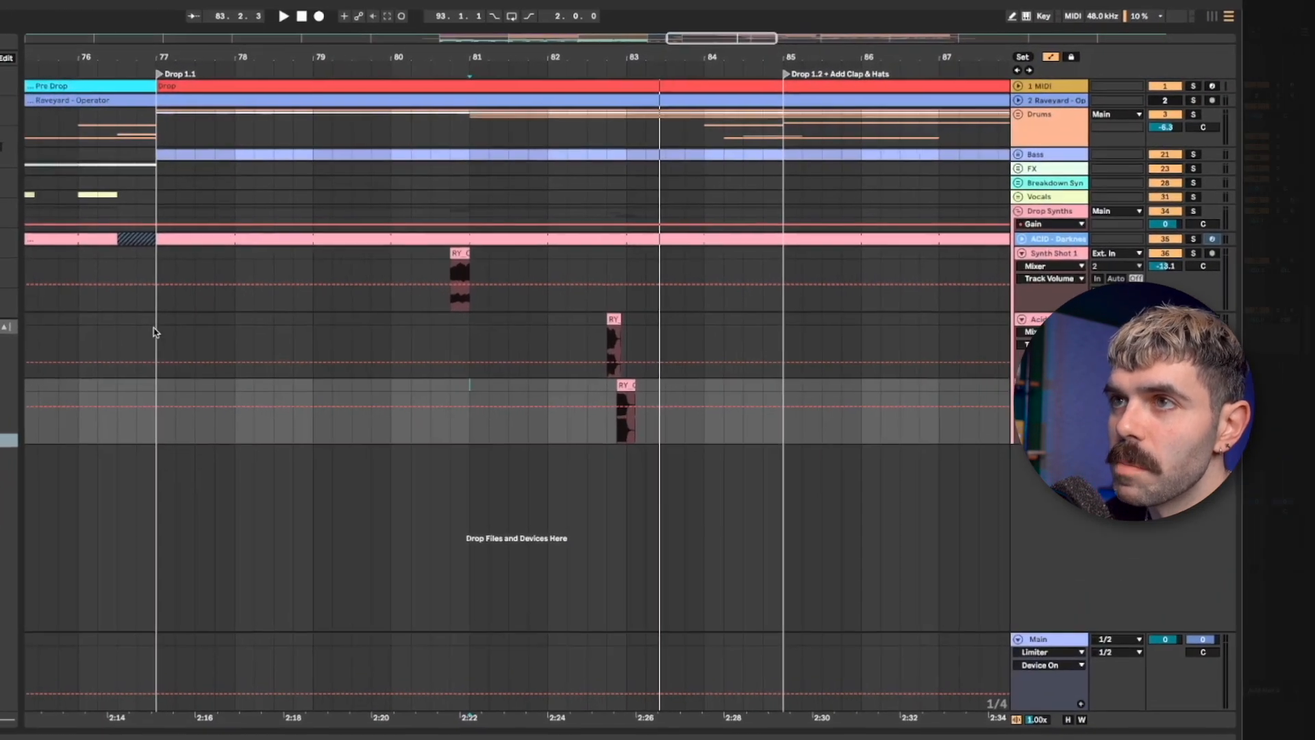
left_click(334, 299)
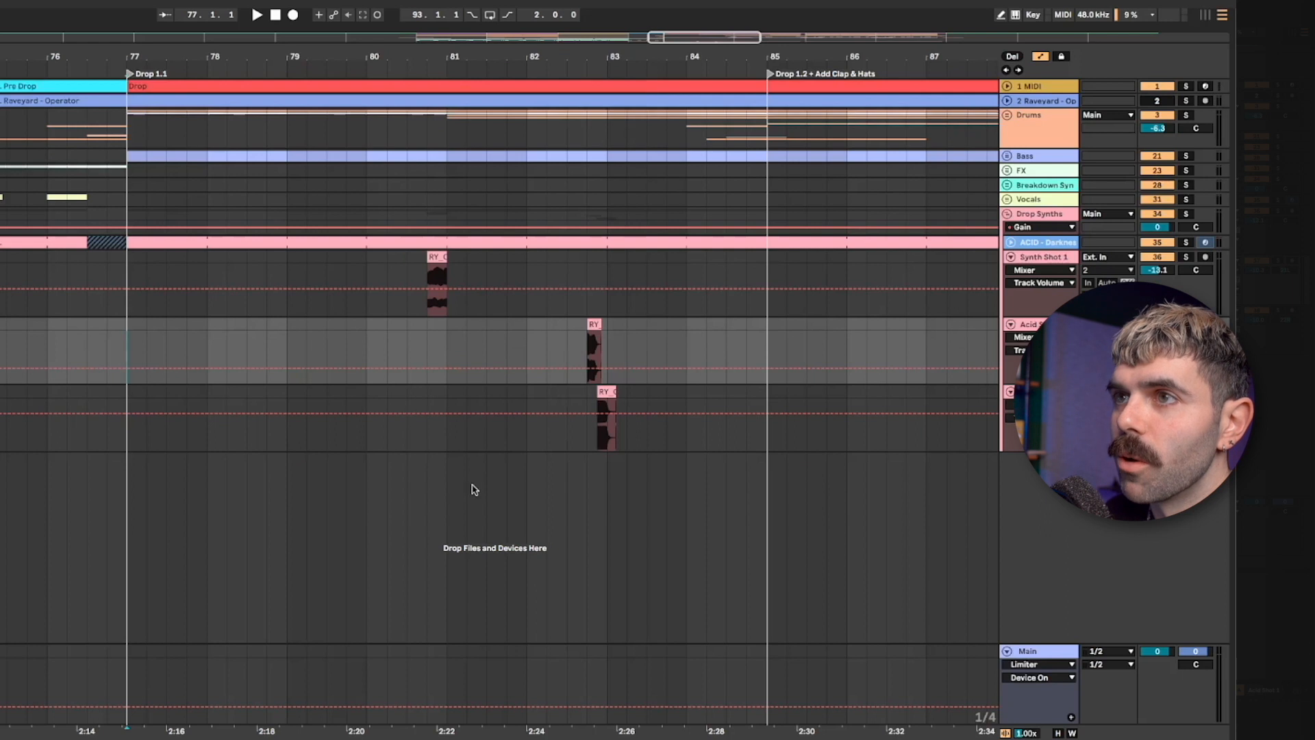
key("space")
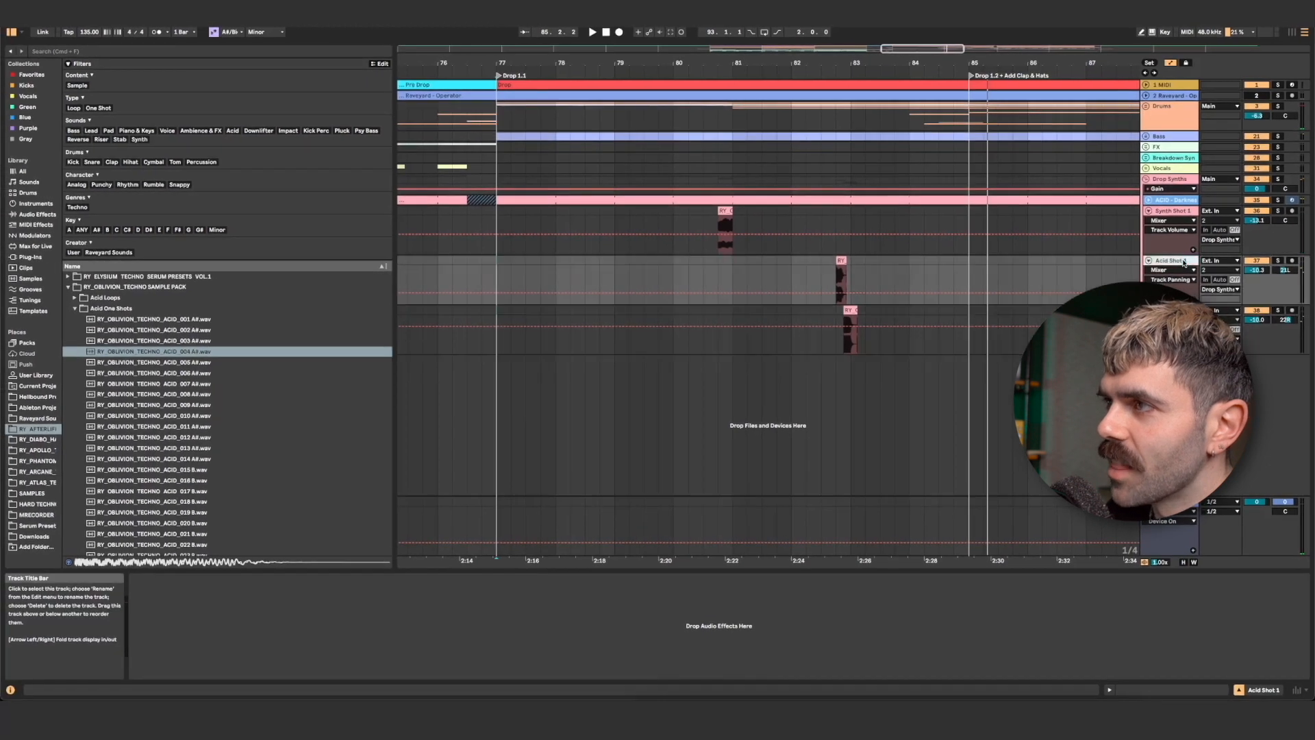
Step: Lower Acid Shot 1 to -13.3 dB and Acid Shot 2 to -13.0 dB, playing from bar 82 to check the balance
left_click_drag(1253, 272, 1253, 281)
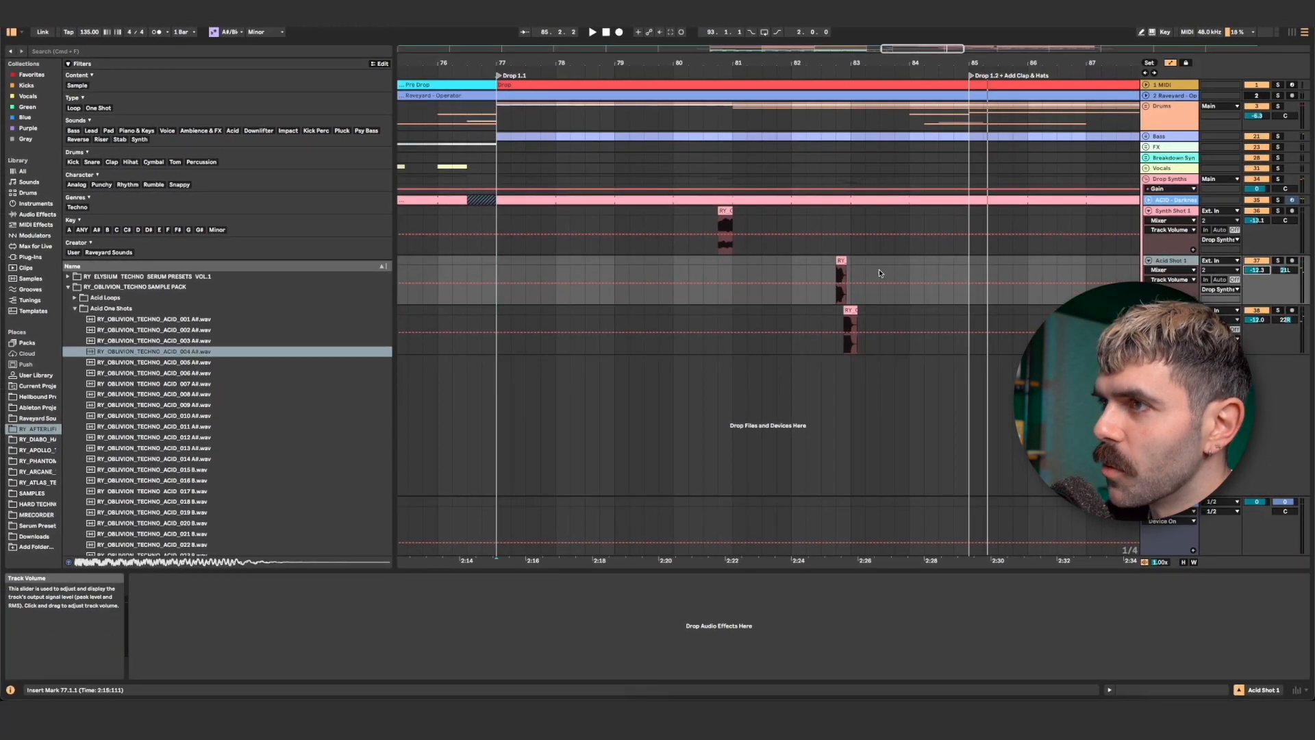
left_click(791, 281)
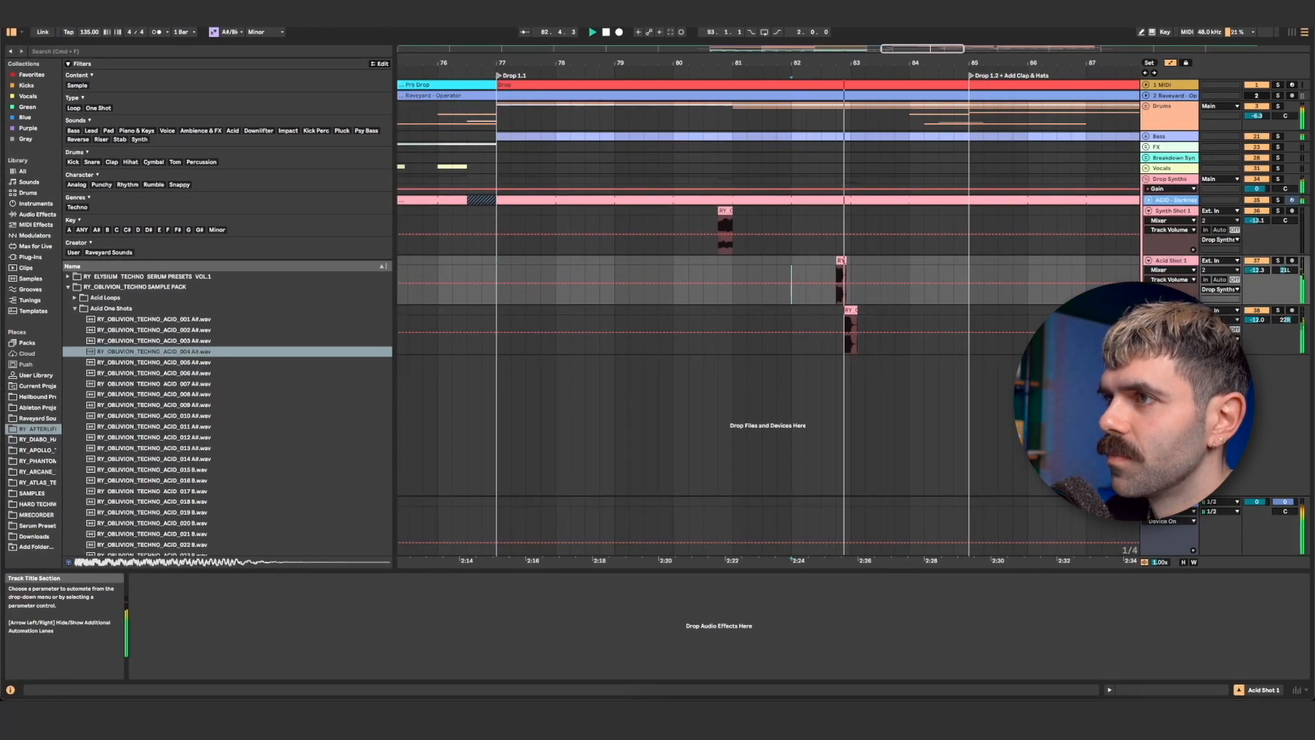
left_click(1259, 320)
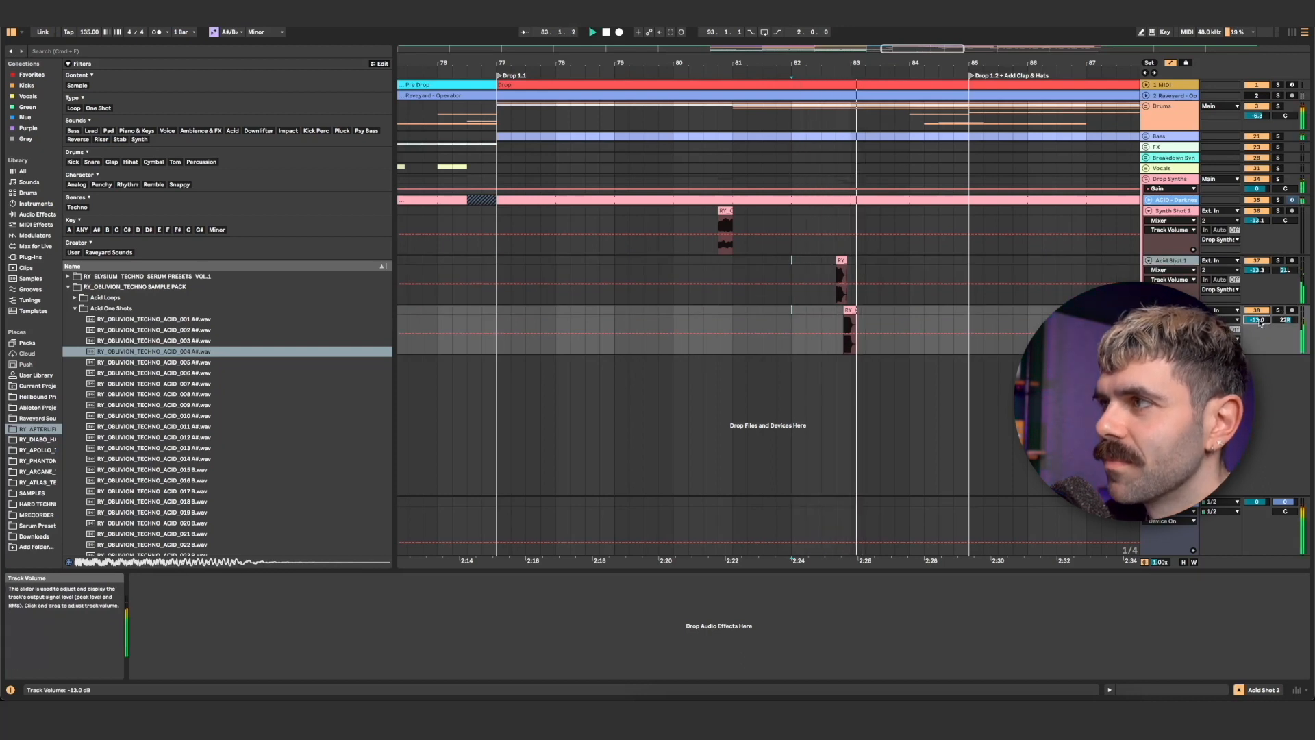
Step: Add EQ Eight to Acid Shot 1 and set its low cut on band 1 to 129 Hz
left_click(1185, 263)
key("super+f")
type("eq")
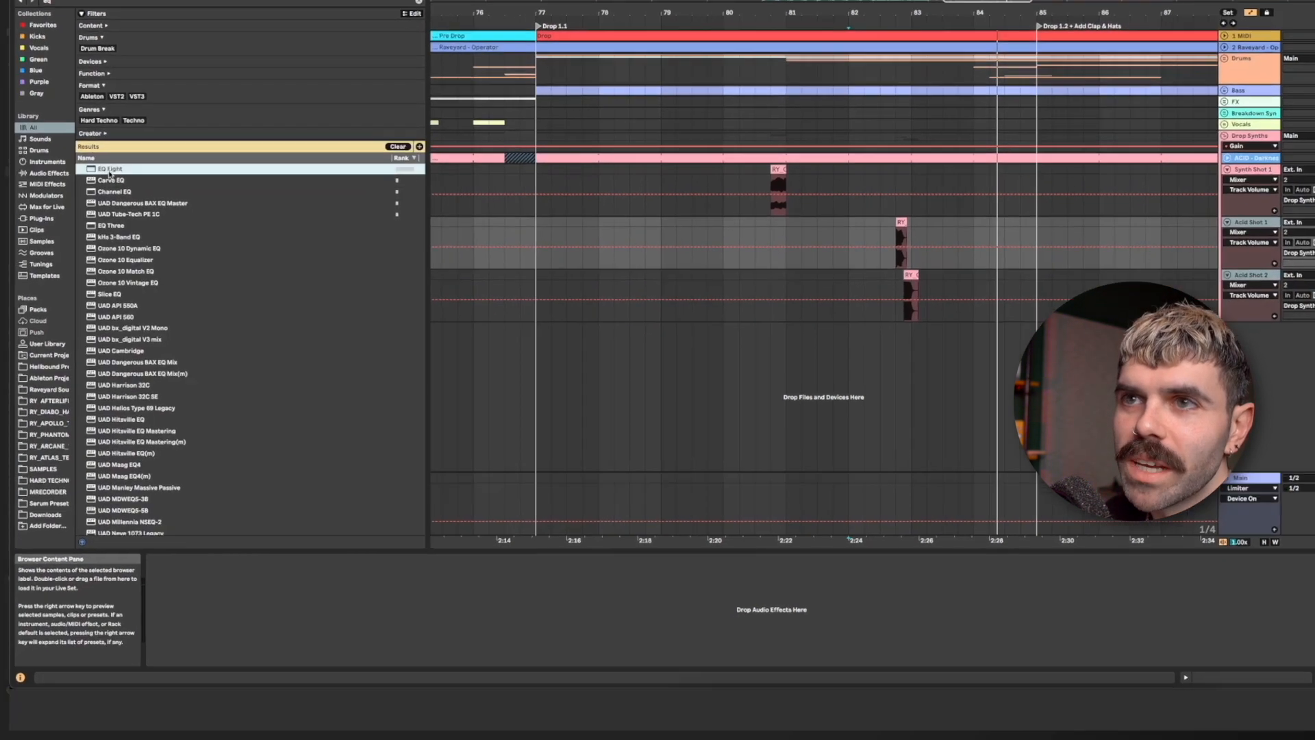
double_click(110, 170)
double_click(212, 602)
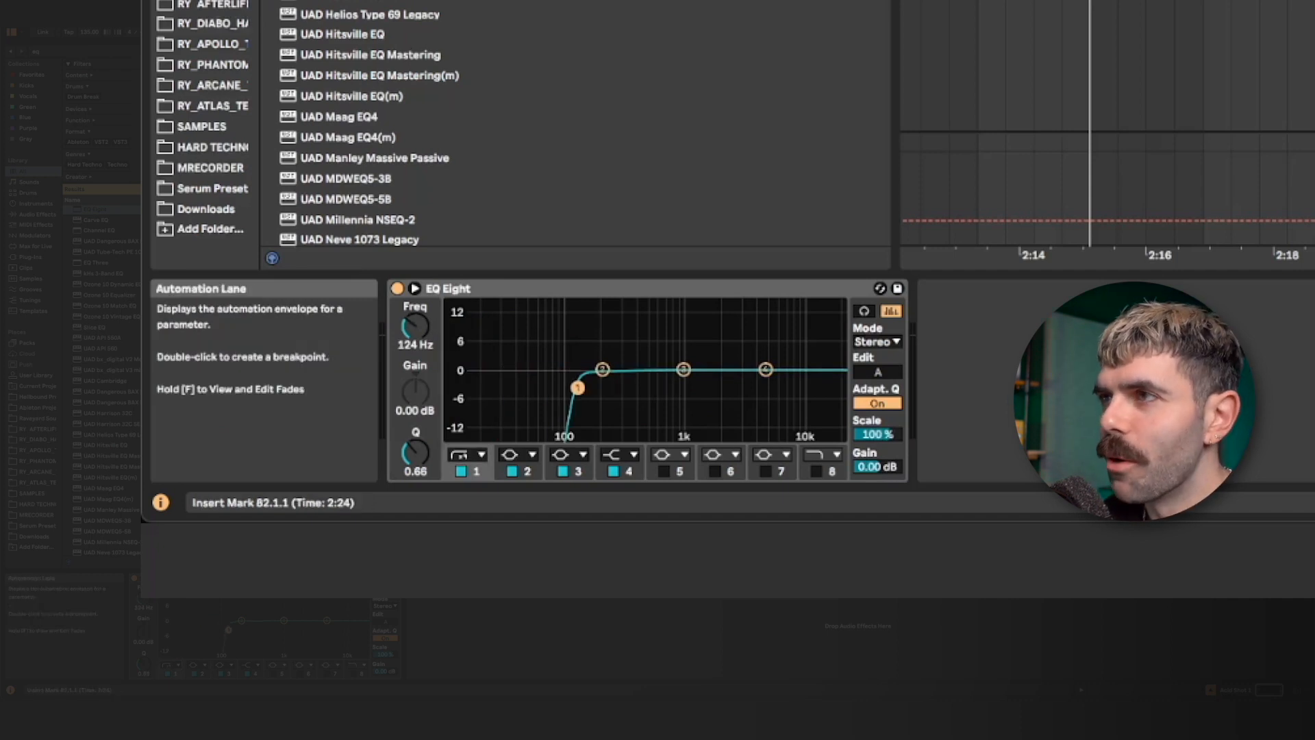
key("space")
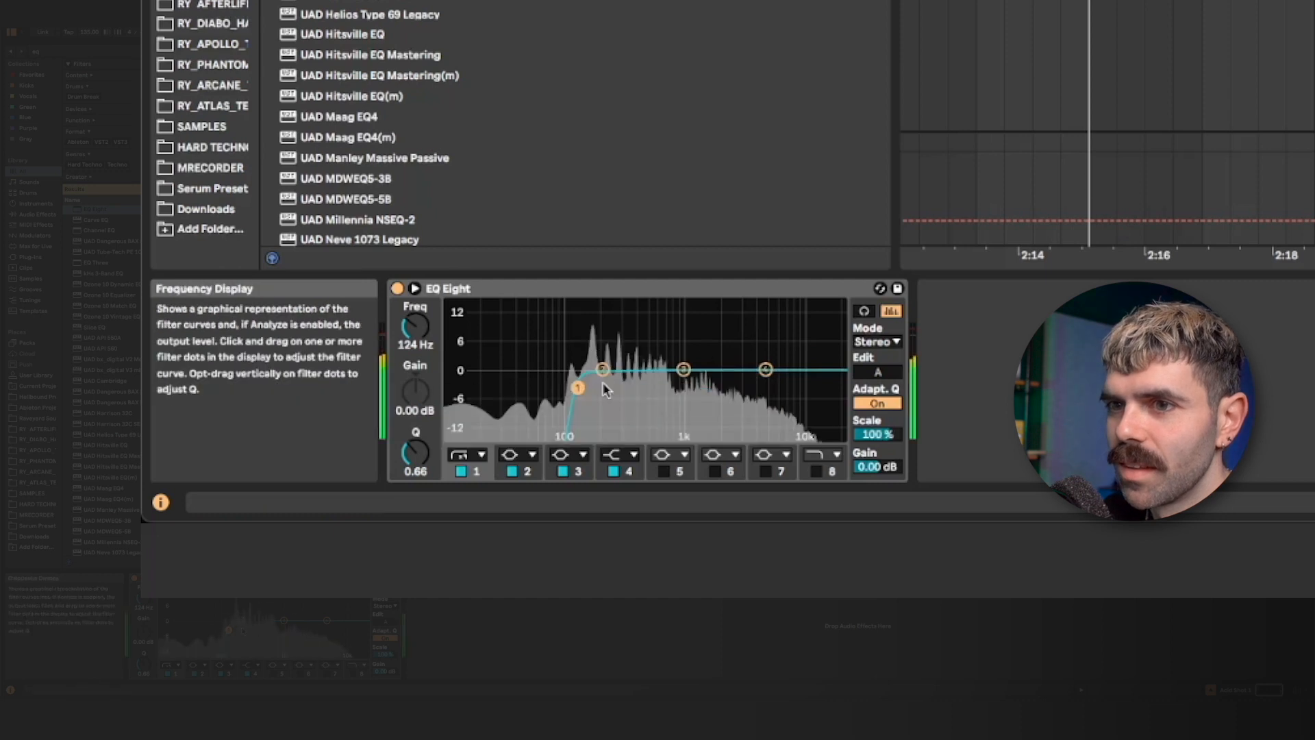
left_click_drag(578, 388, 580, 388)
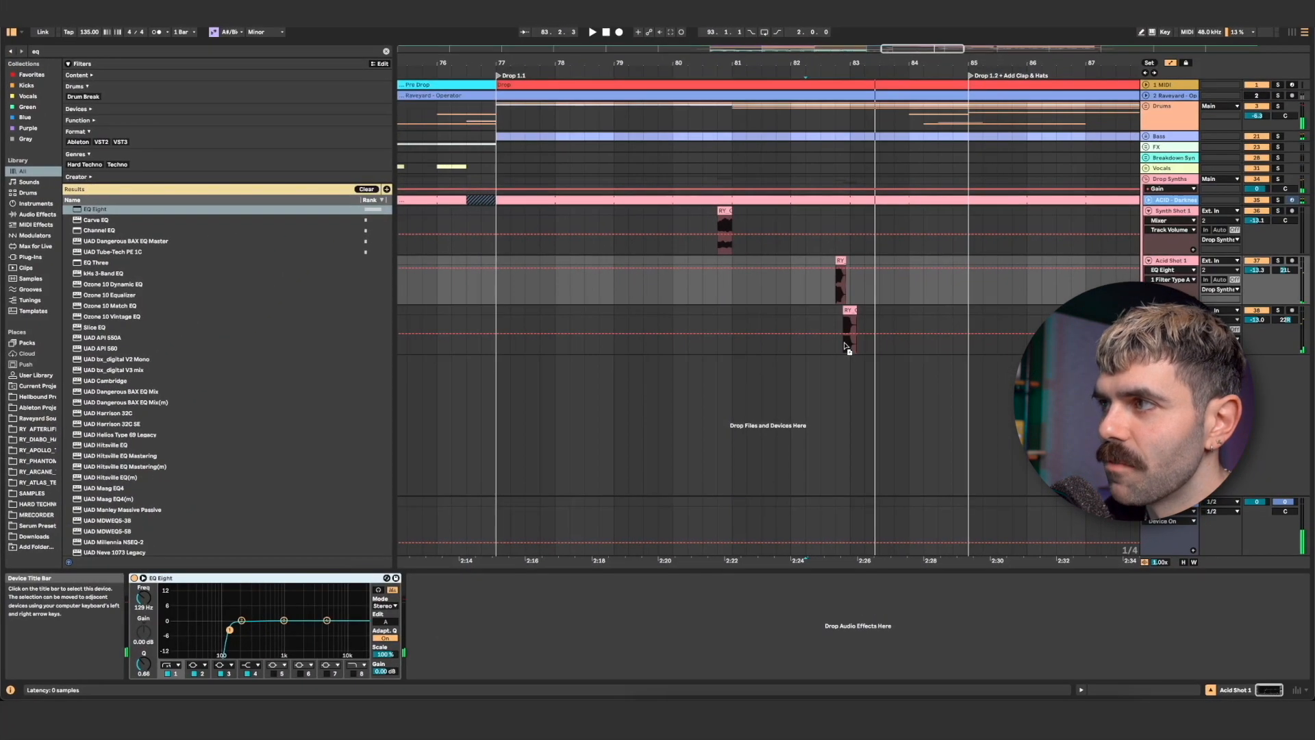
Step: Copy the EQ Eight onto Acid Shot 2 and set its band 2 to -2.11 dB at 178 Hz, checking it in playback
left_click(845, 345)
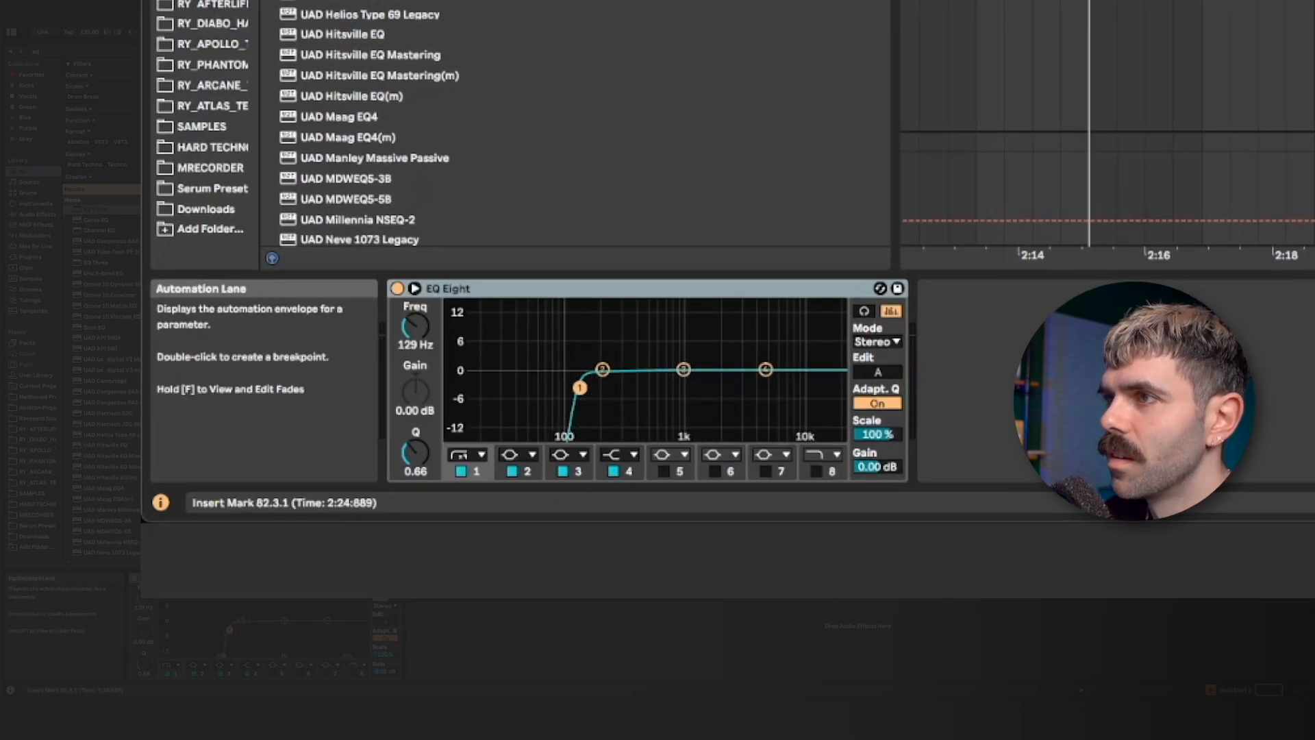
left_click(602, 370)
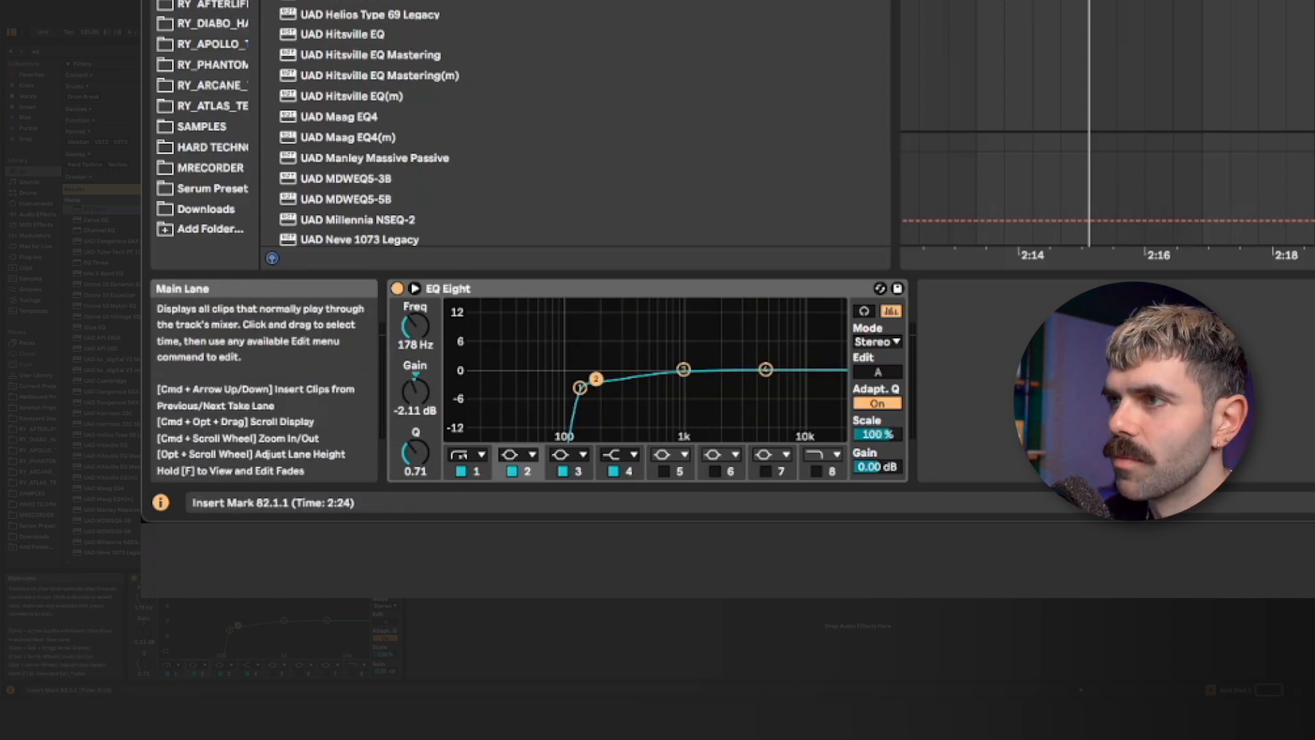
scroll(1107, 123, "right", 1)
key("space")
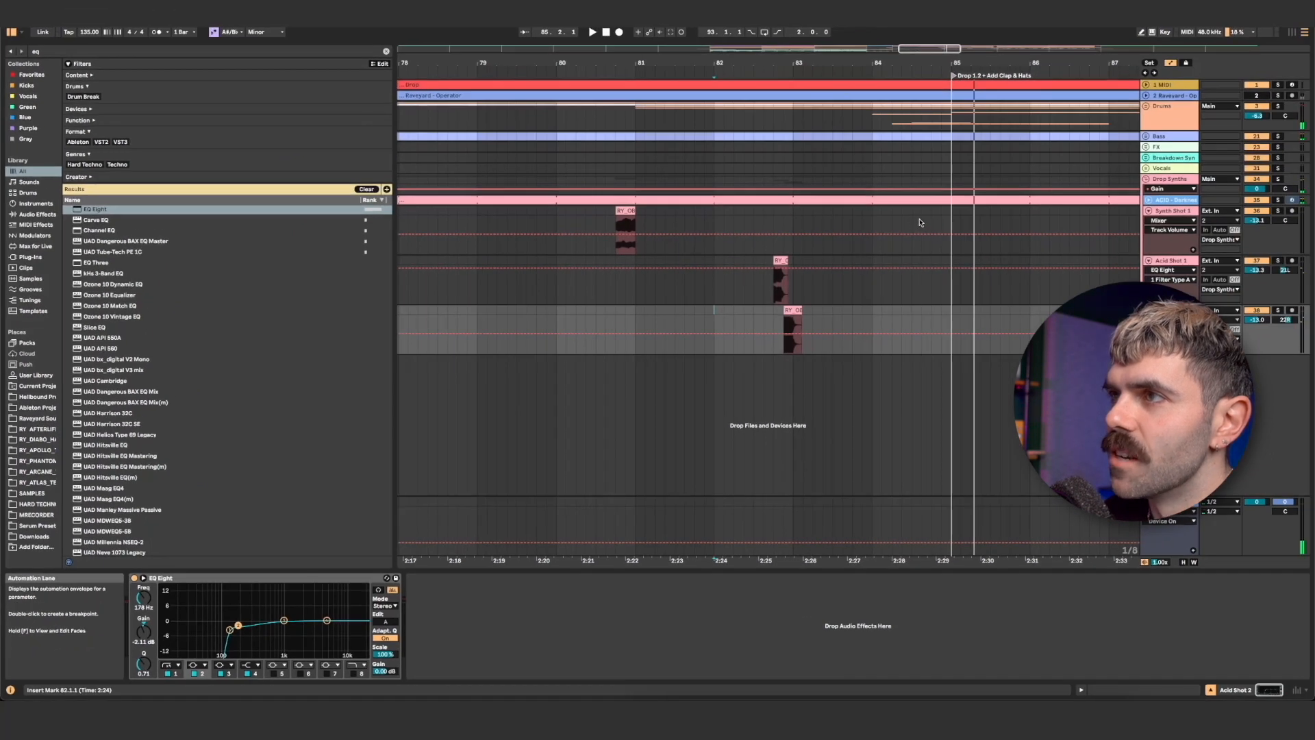
Step: Duplicate the span from bar 77 to 85 on Synth Shot 1, Acid Shot 1 and Acid Shot 2 three times, up to bar 109
left_click_drag(913, 219, 952, 212)
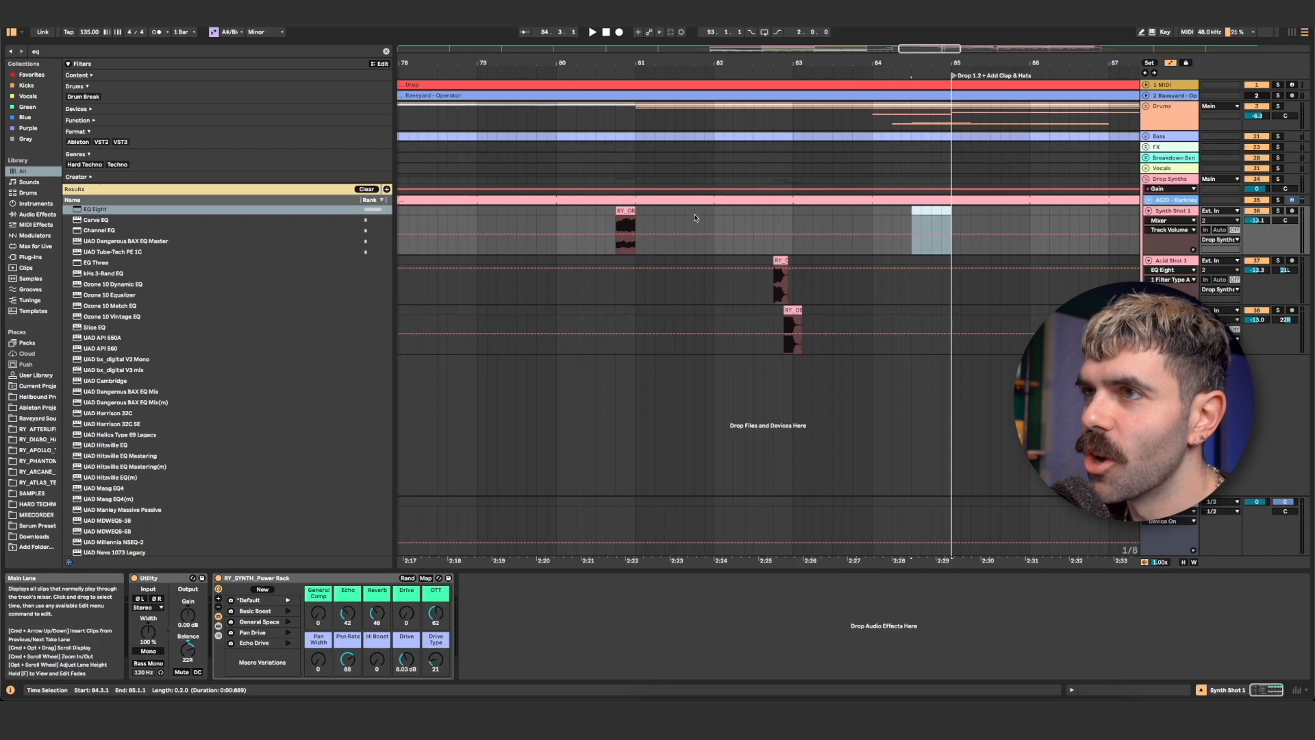
left_click_drag(697, 63, 756, 28)
left_click_drag(822, 317, 620, 216)
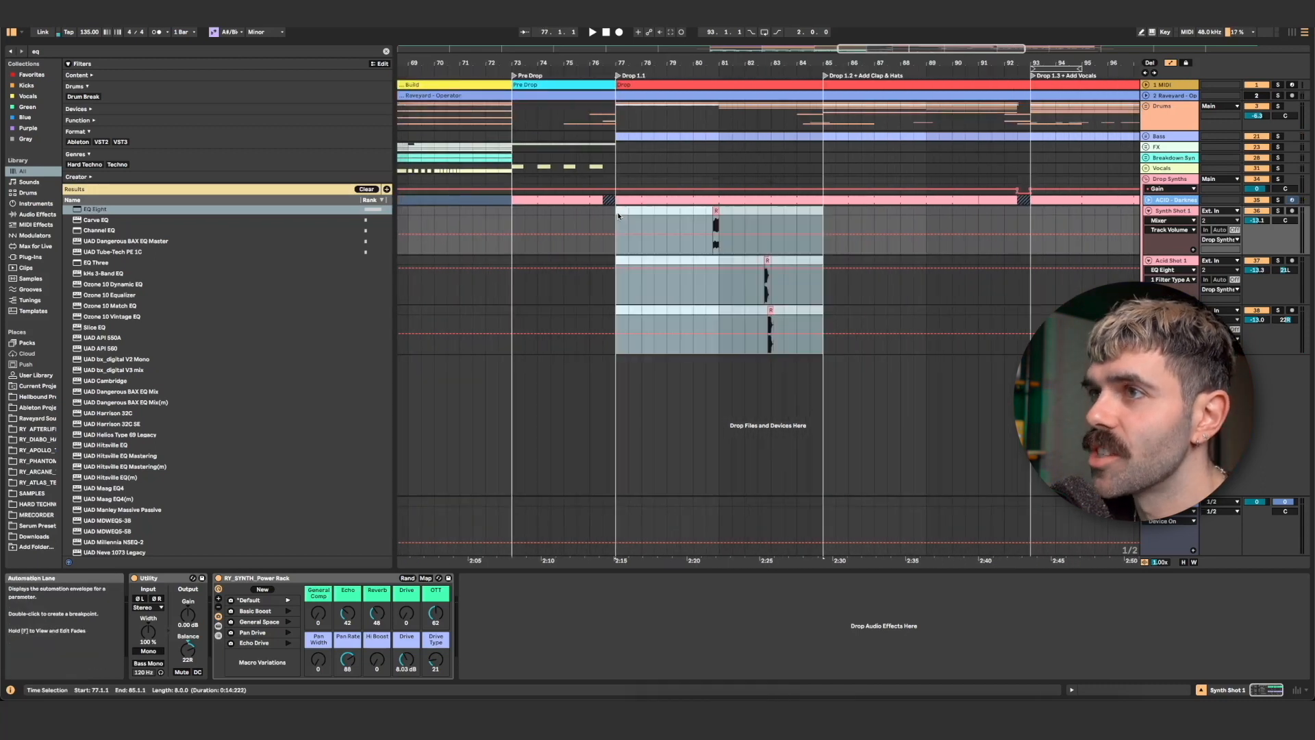
key("ctrl+d")
key("ctrl+d")
key("ctrl+d")
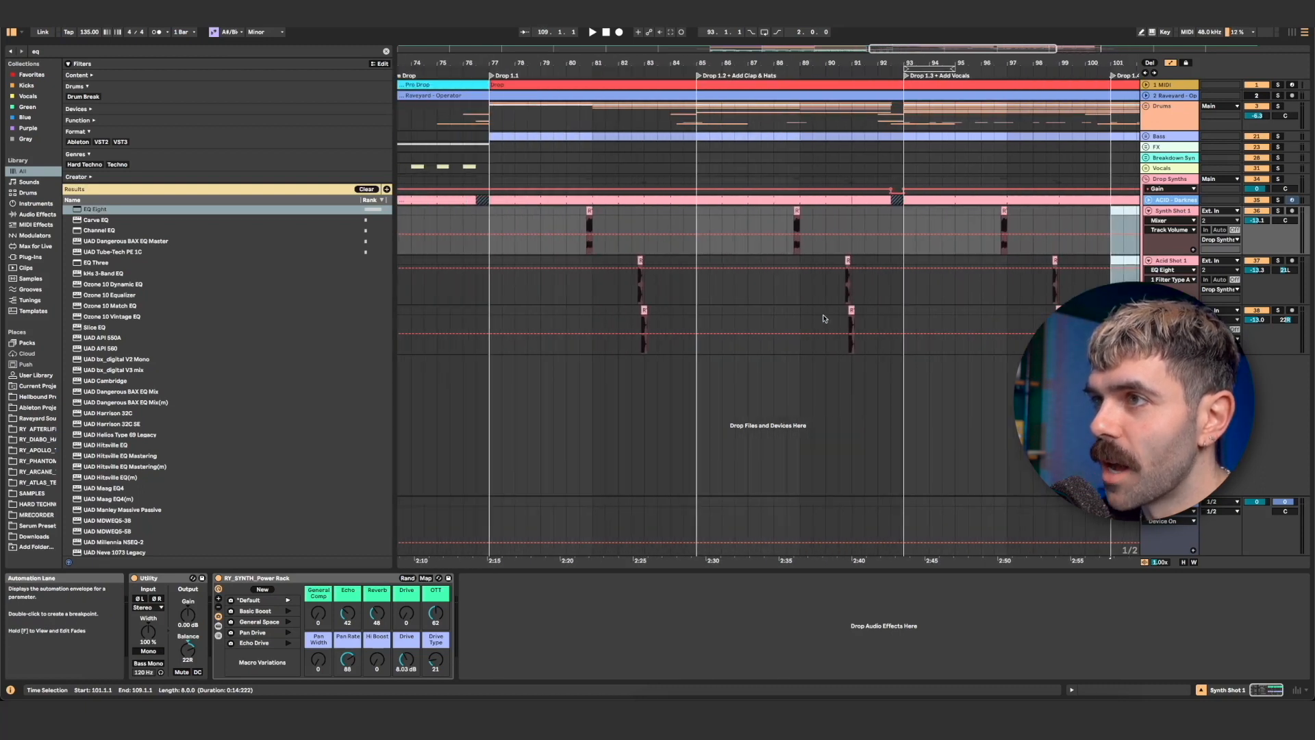
Step: Duplicate the four-bar span from bar 81 to 85 on both acid shot tracks repeatedly, up to bar 109
scroll(825, 319, "left", 5)
left_click_drag(741, 346, 840, 257)
key("ctrl+d")
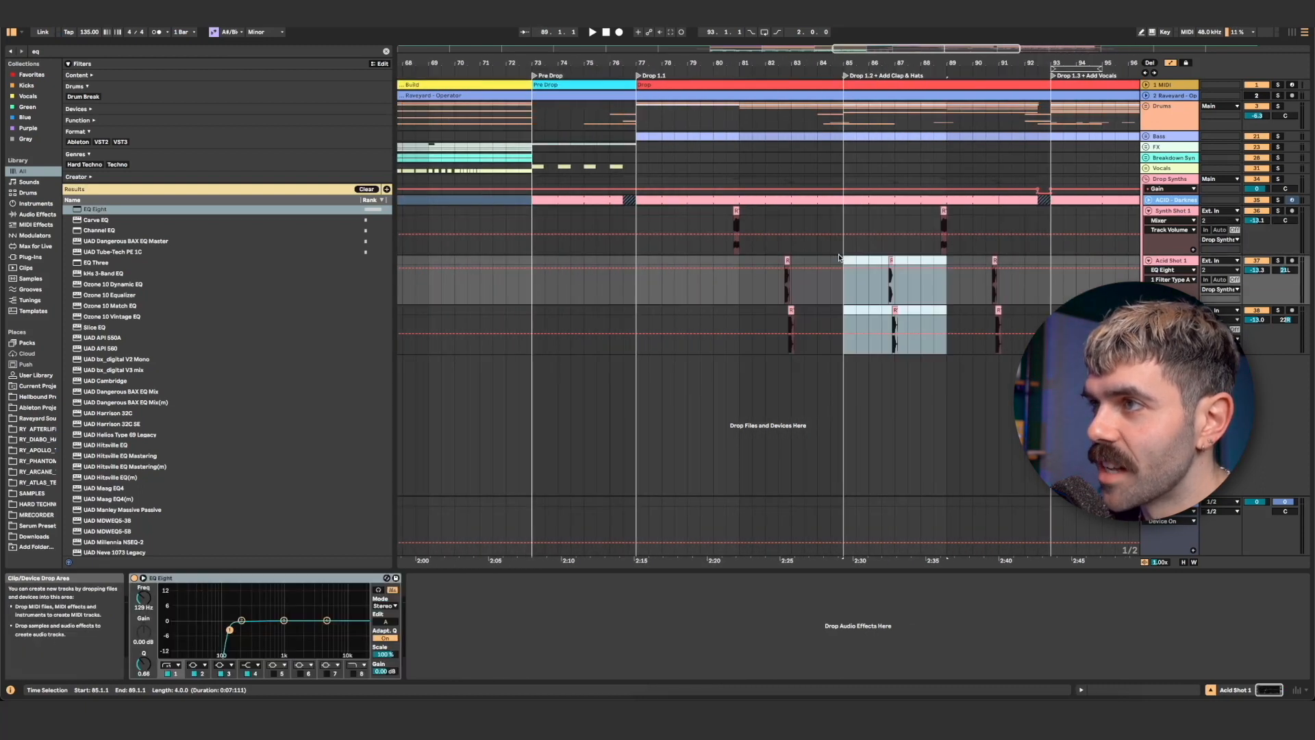
key("ctrl+d")
key("ctrl+d")
key("ctrl+d")
key("ctrl+d")
key("ctrl+d")
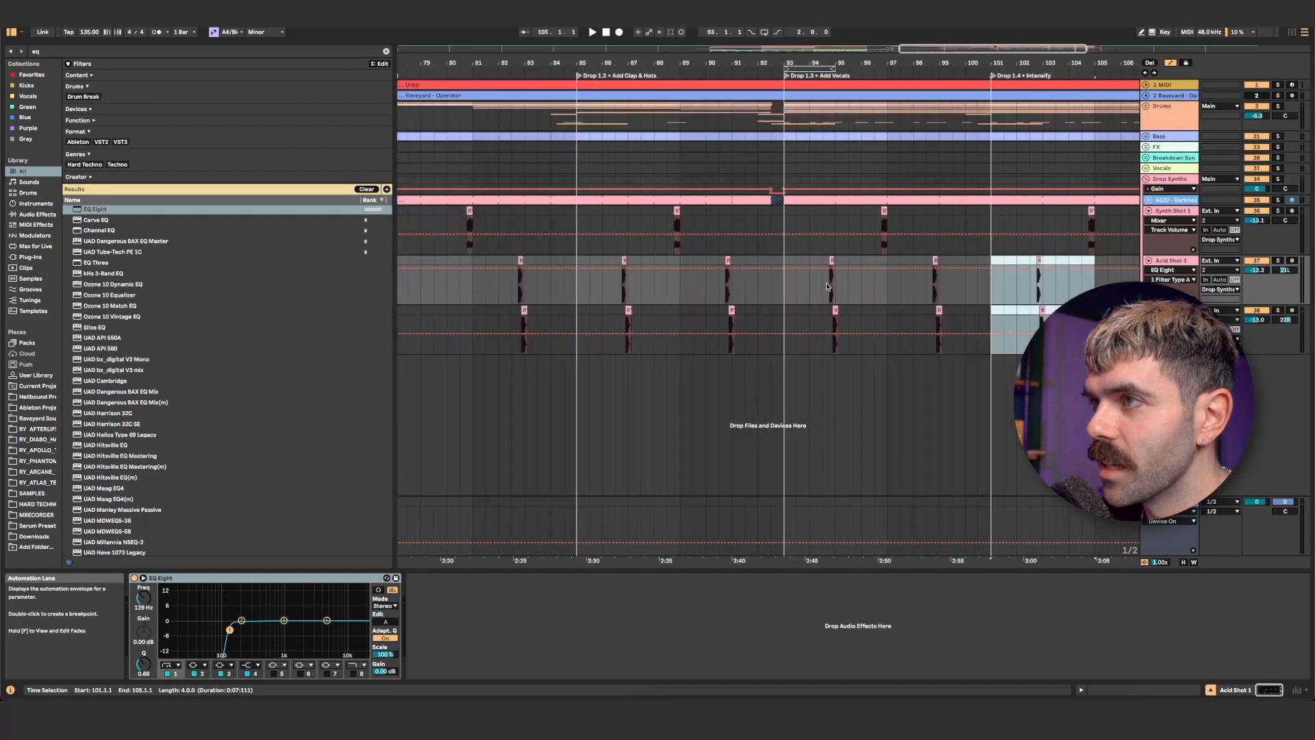
Step: Mark the span from bar 77 to 81 on both acid shot tracks and play the arranged drop
scroll(827, 286, "left", 2)
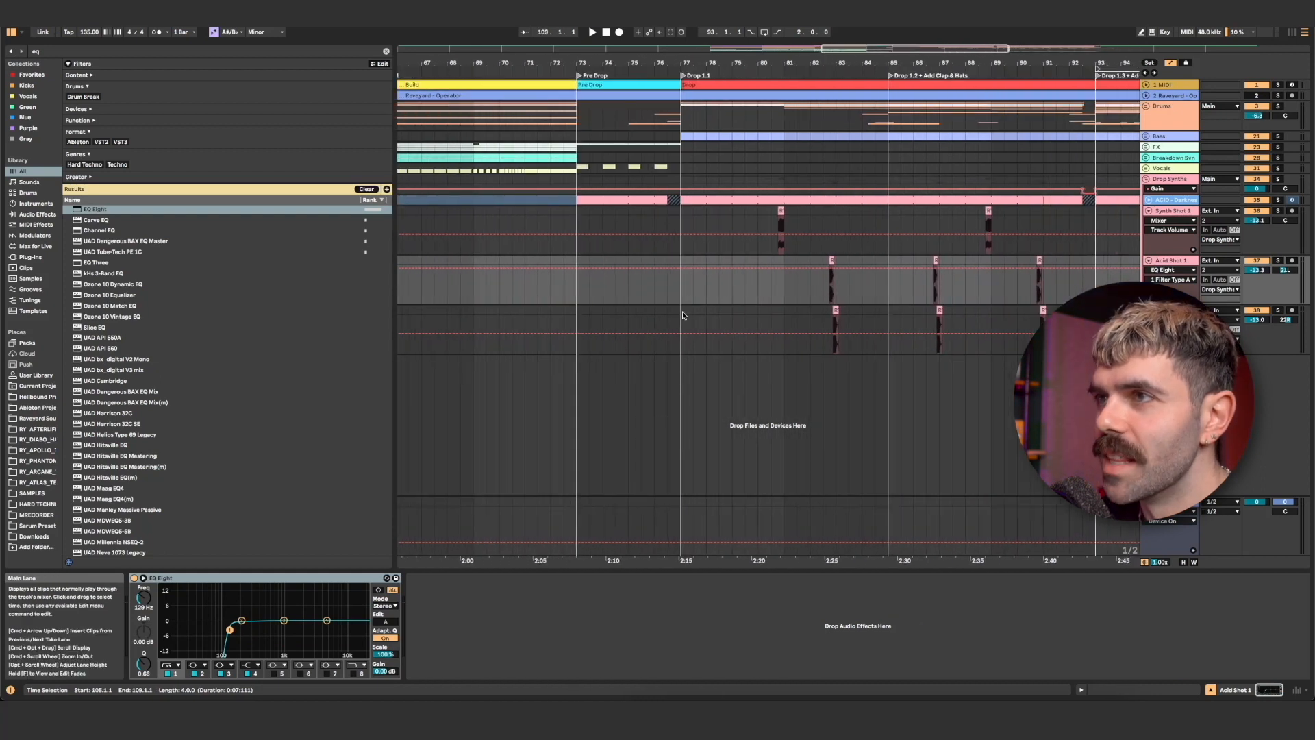
left_click_drag(683, 346, 785, 261)
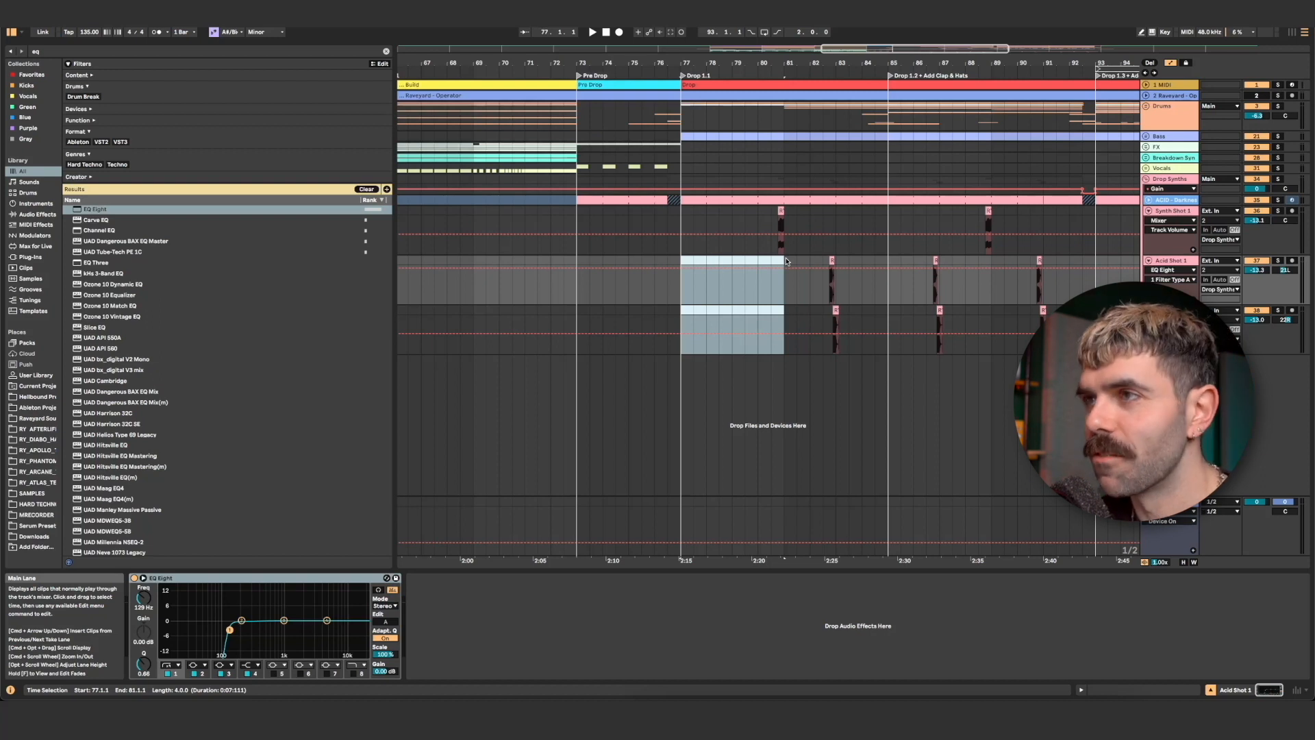
scroll(713, 261, "right", 3)
left_click(535, 260)
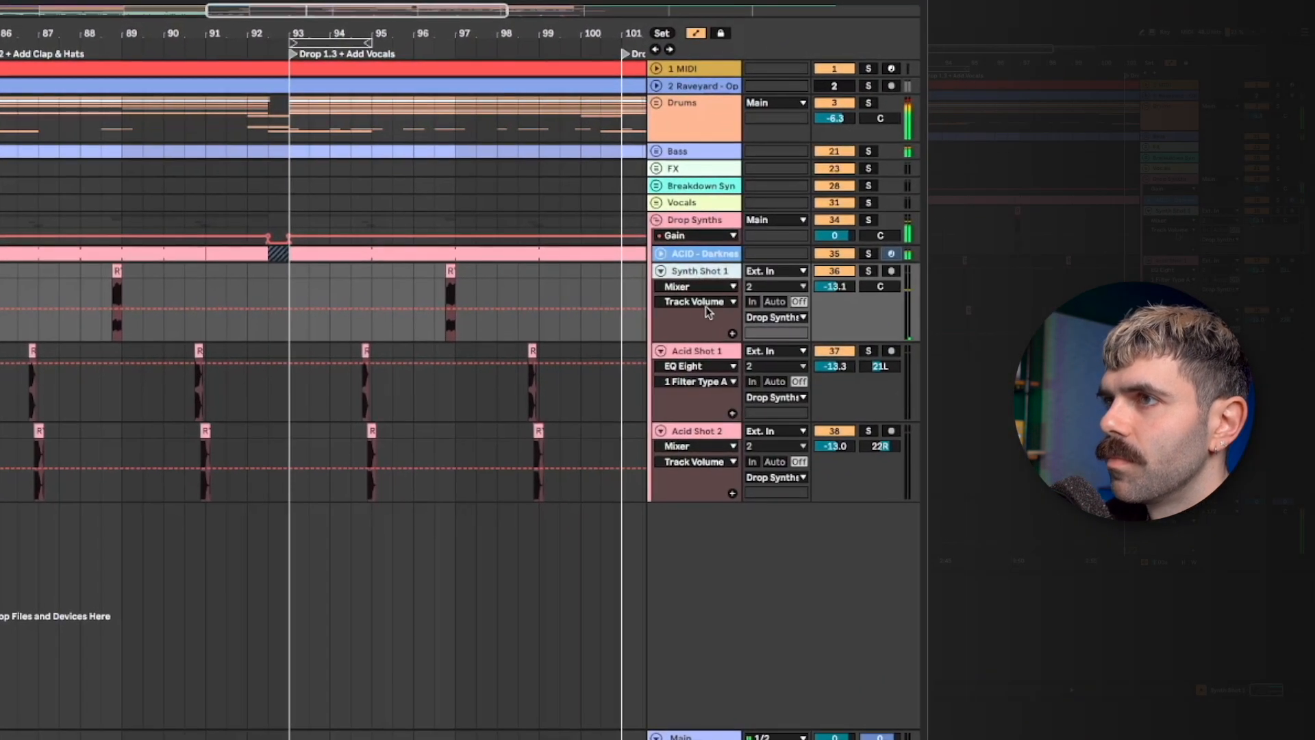
Step: Select both acid shot tracks and adjust their volumes during playback to -12.4 dB on Acid Shot 1 and -12.1 dB on Acid Shot 2
left_click(704, 356)
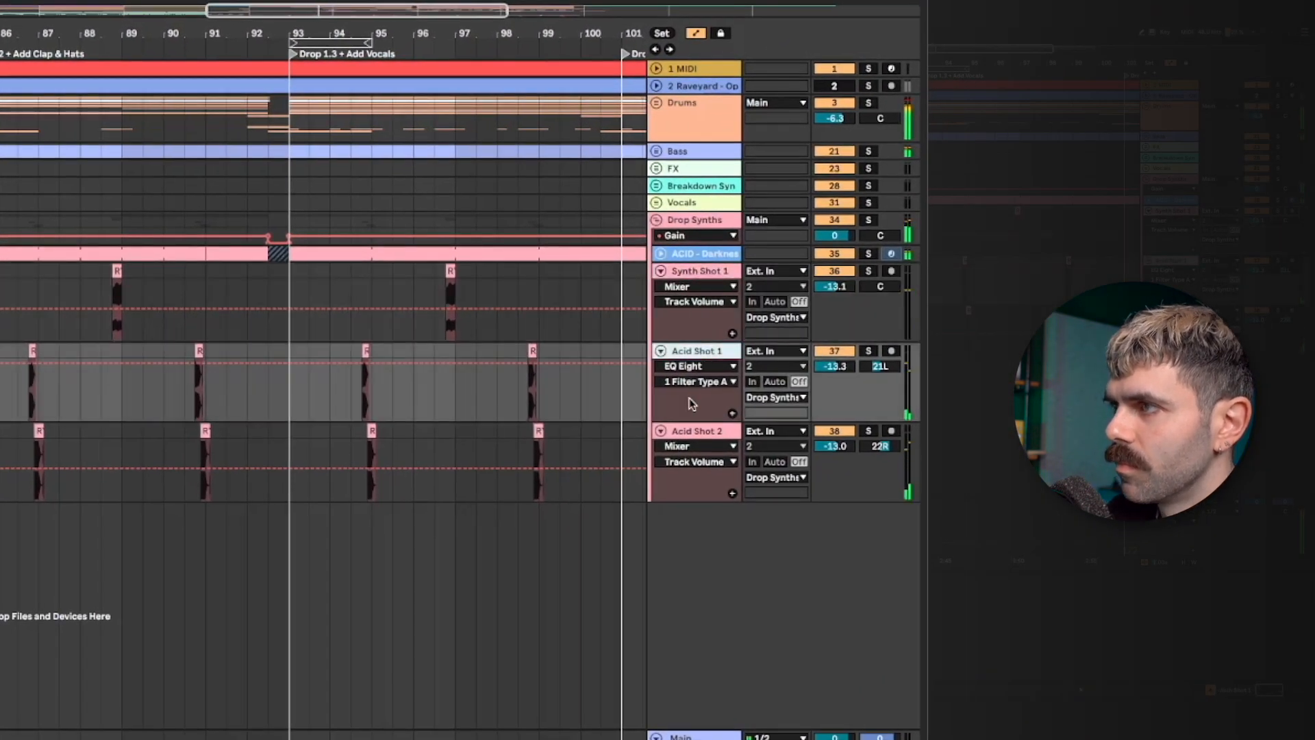
left_click(697, 435)
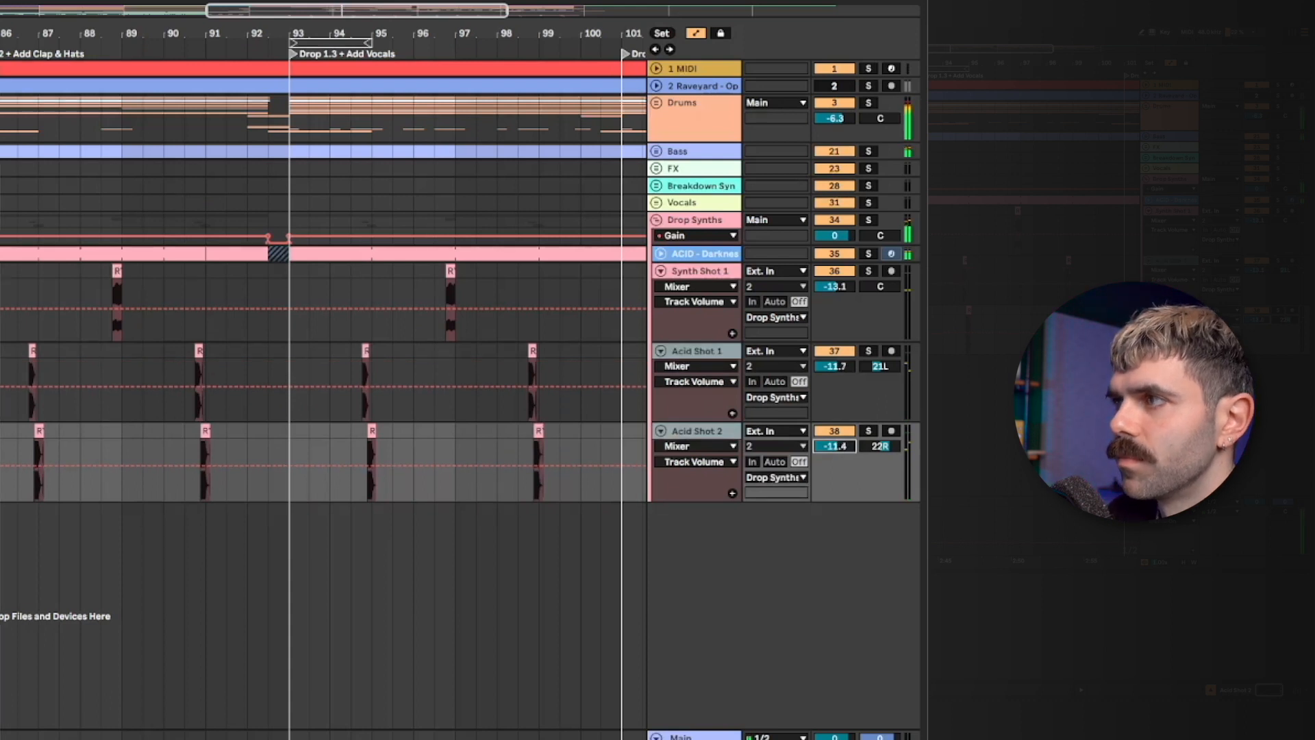
left_click_drag(850, 447, 849, 452)
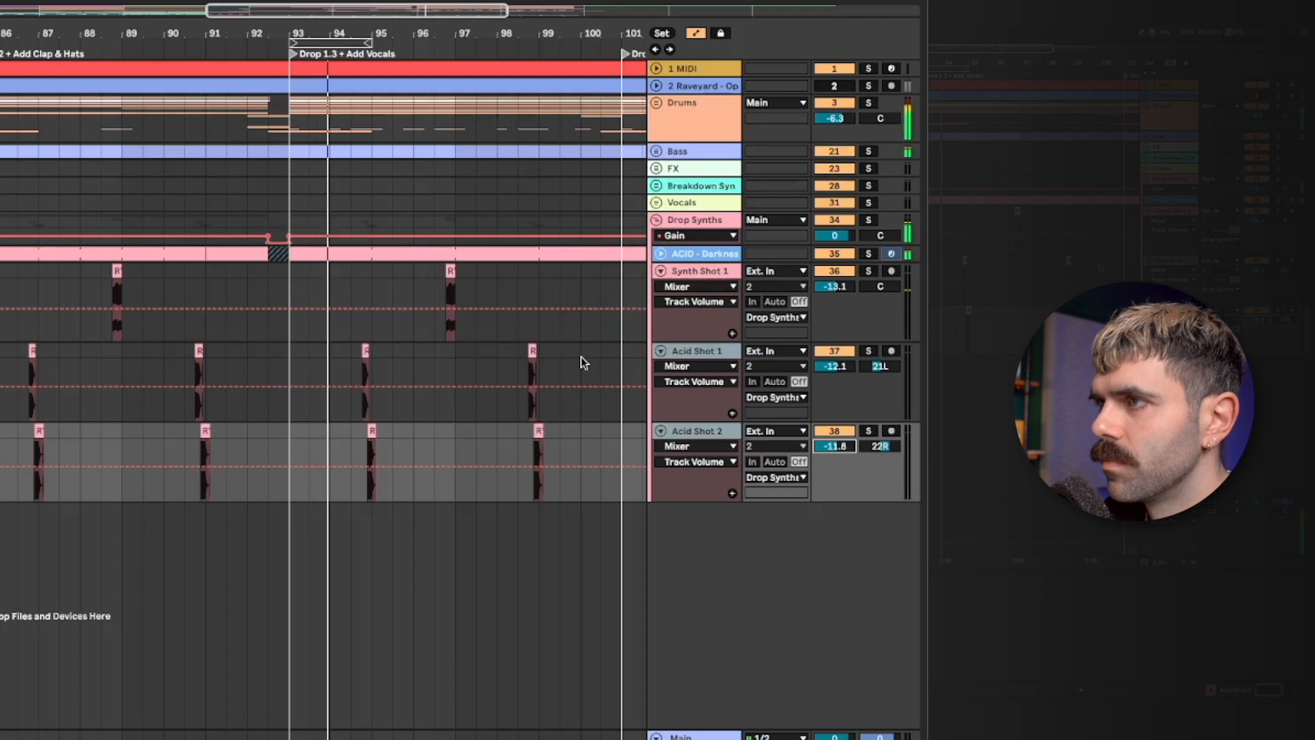
scroll(548, 420, "right", 5)
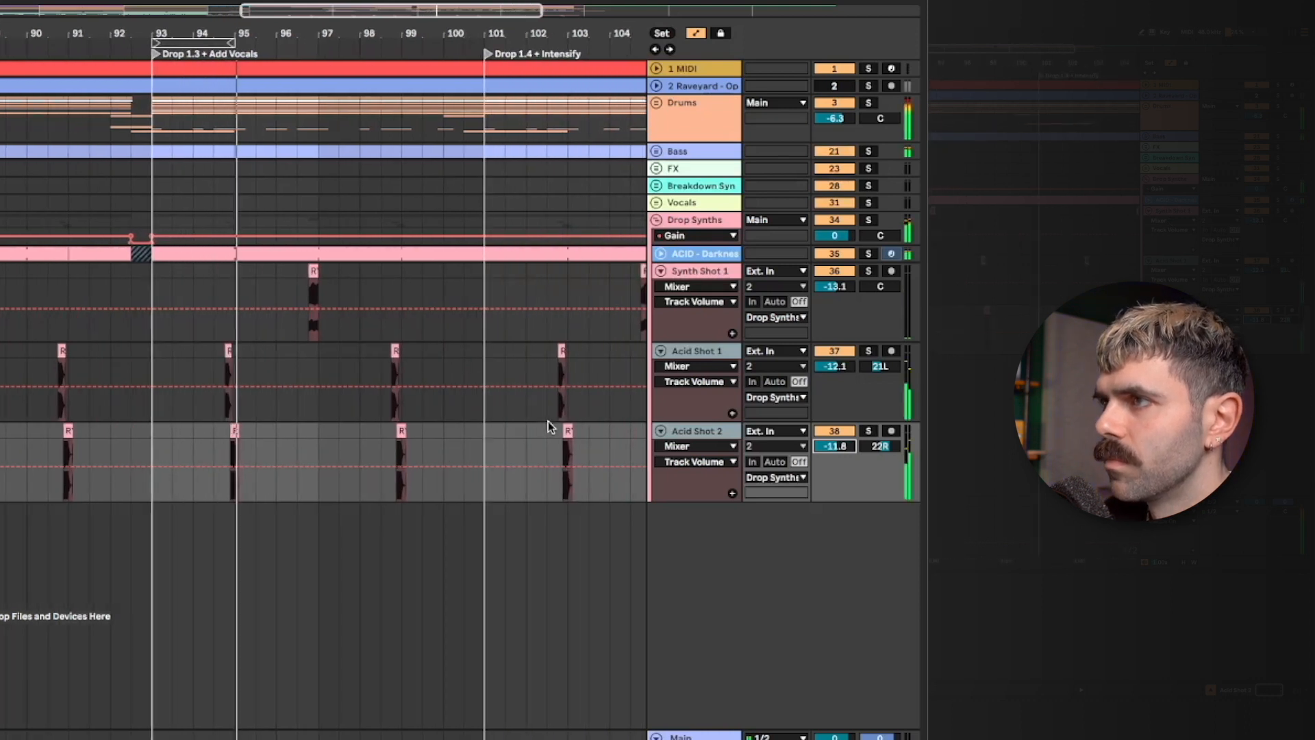
scroll(548, 421, "right", 5)
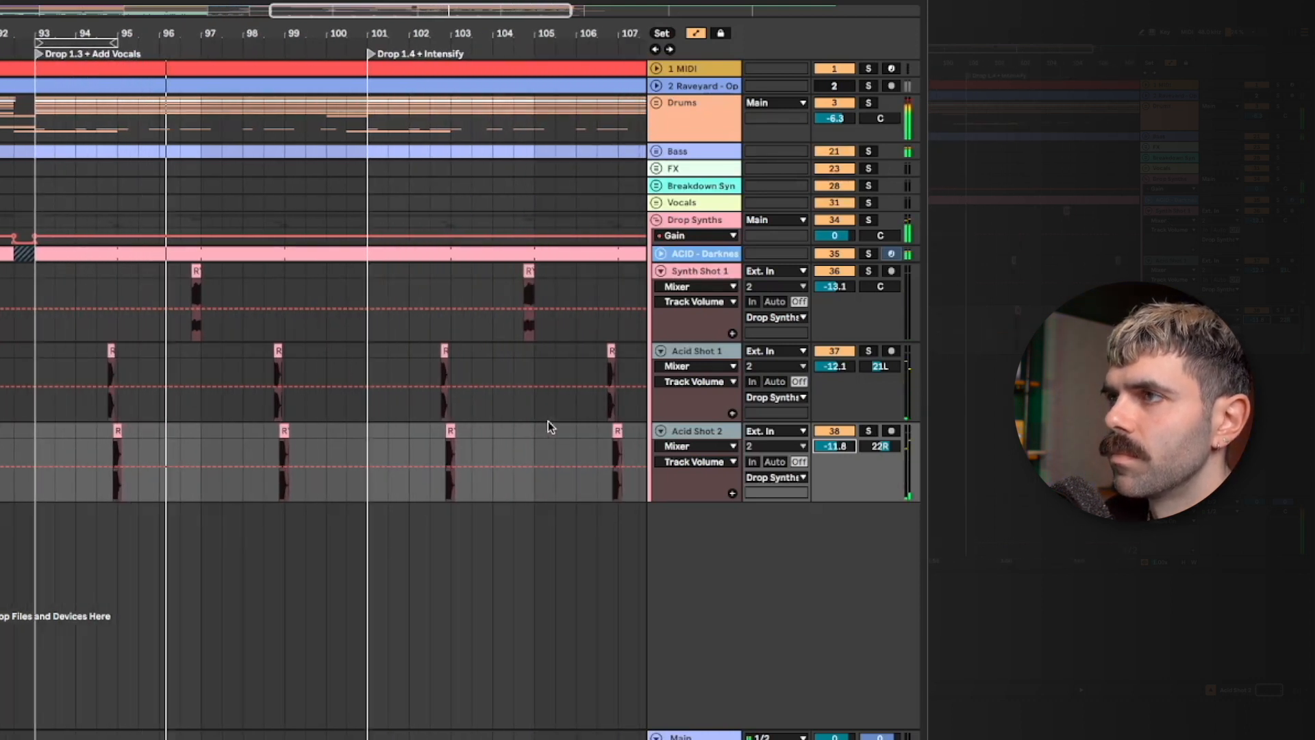
left_click_drag(841, 369, 842, 372)
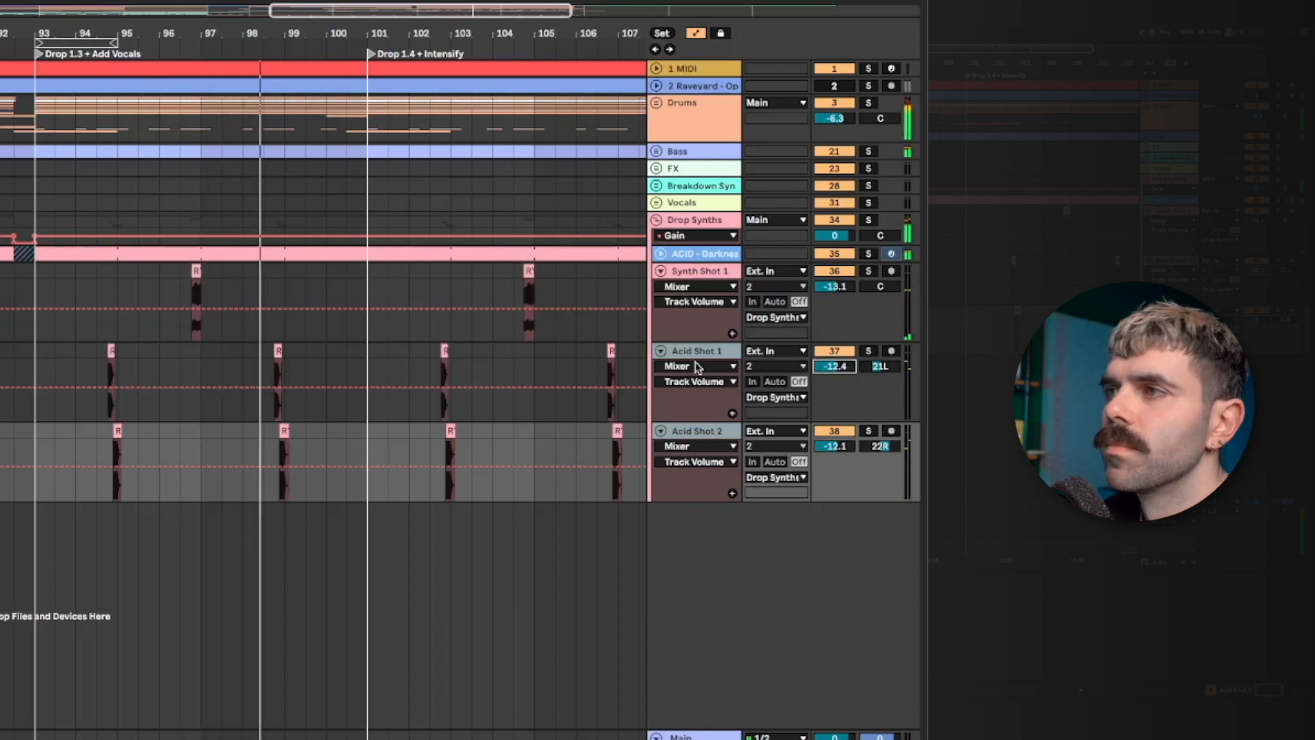